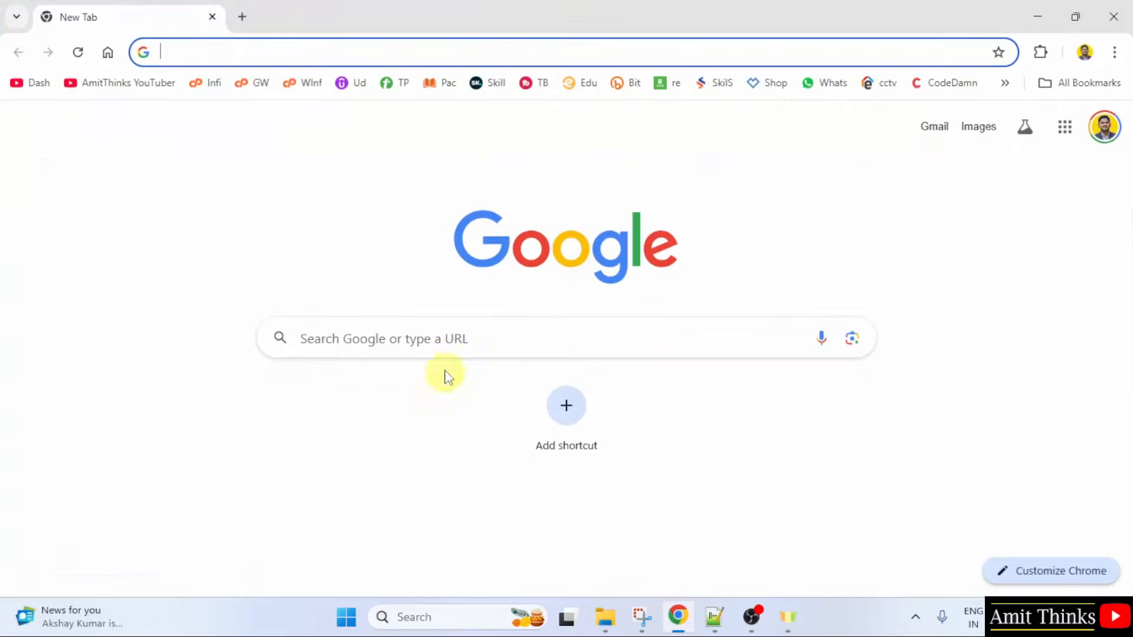
Step: Search Google for "mysql" in Chrome and open the official mysql.com website
click(449, 337)
text(my)
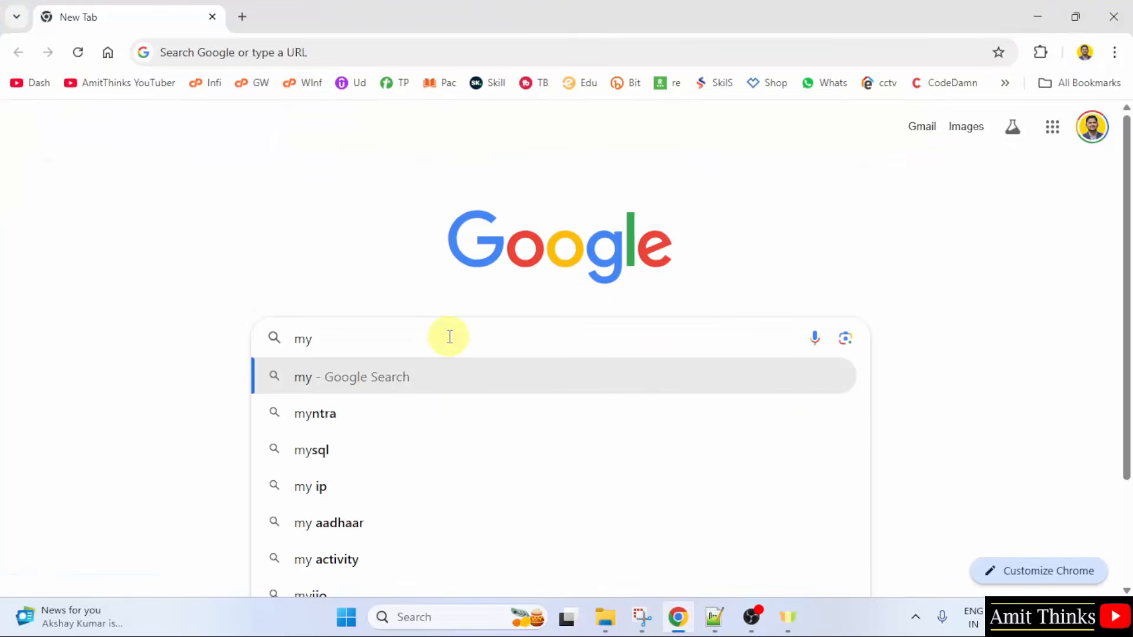
text(sql)
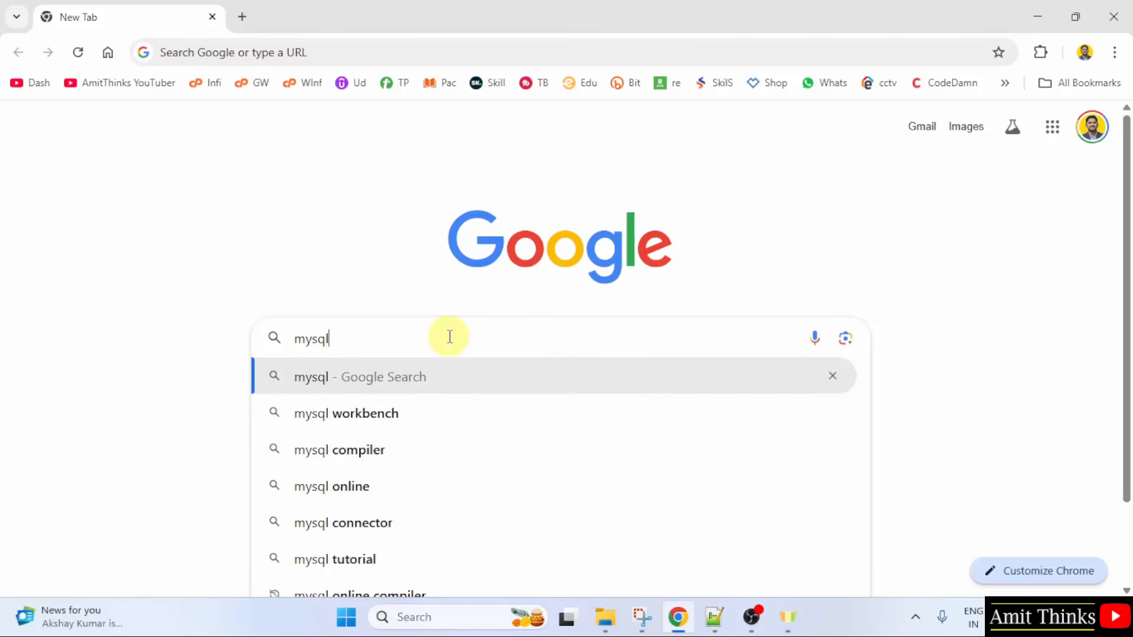
key(Return)
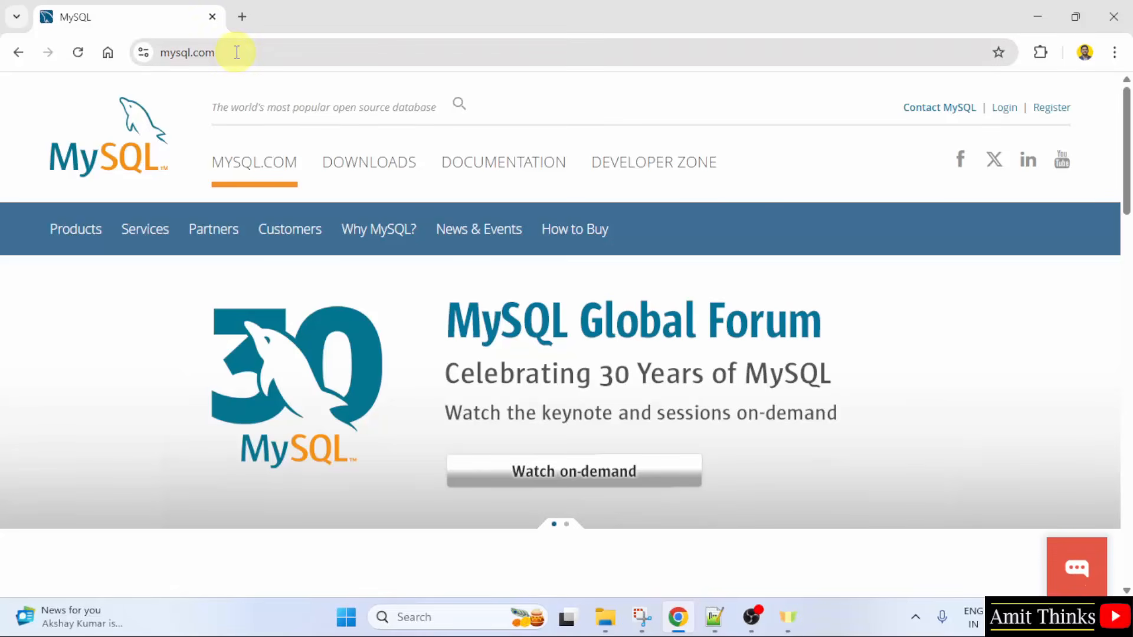
Step: Go to the MySQL Community (GPL) Downloads and open the MySQL Installer for Windows download page
click(363, 170)
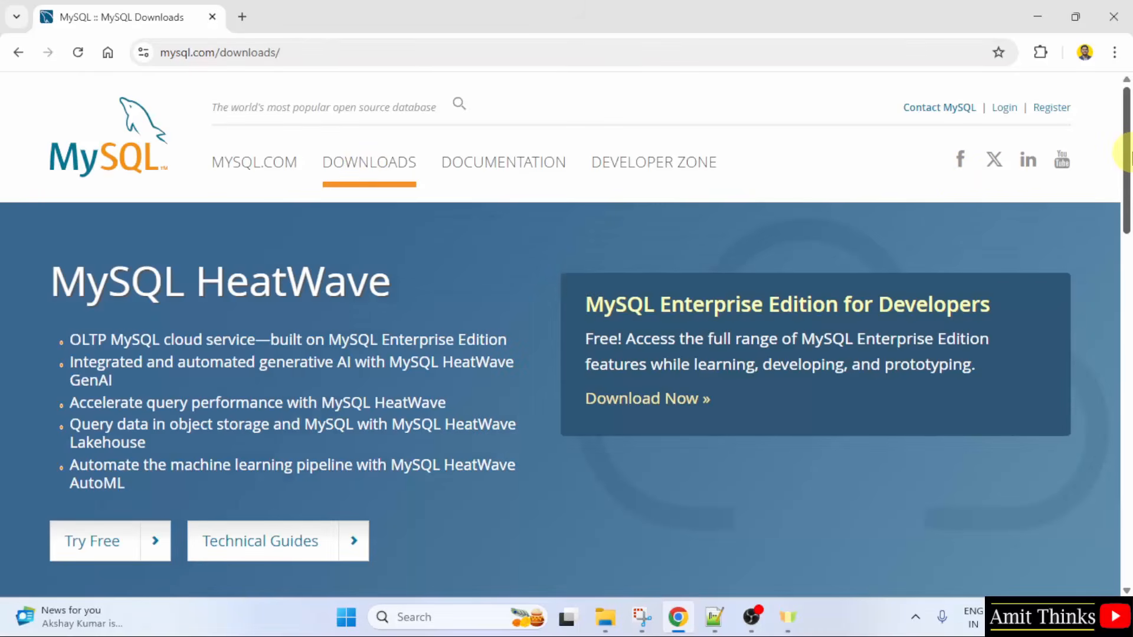
drag(1125, 152, 1128, 360)
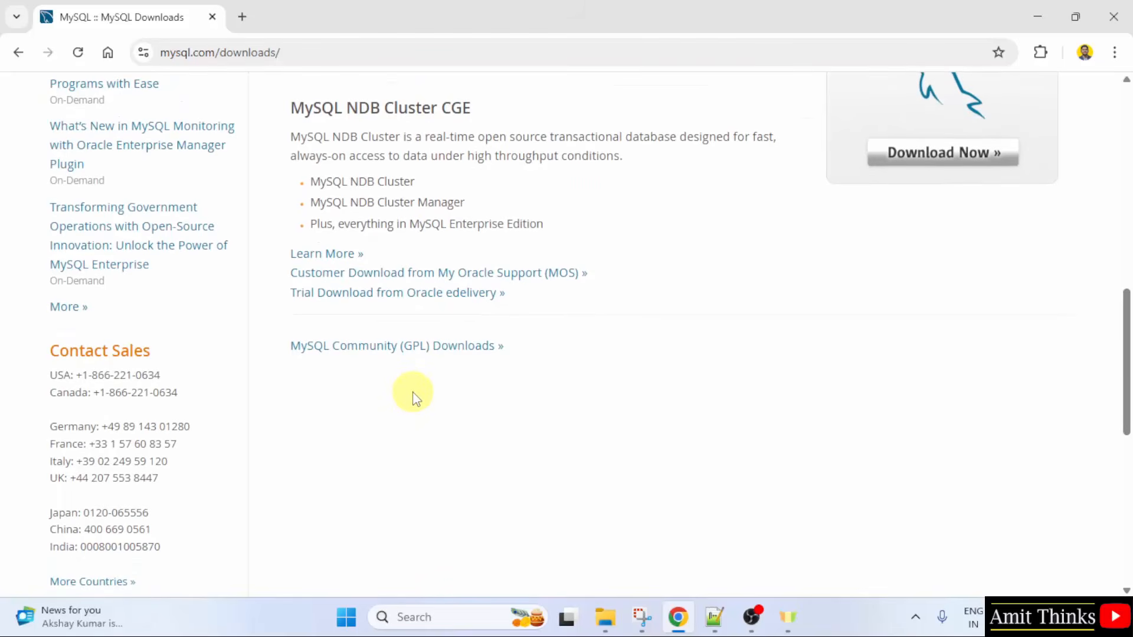
click(430, 348)
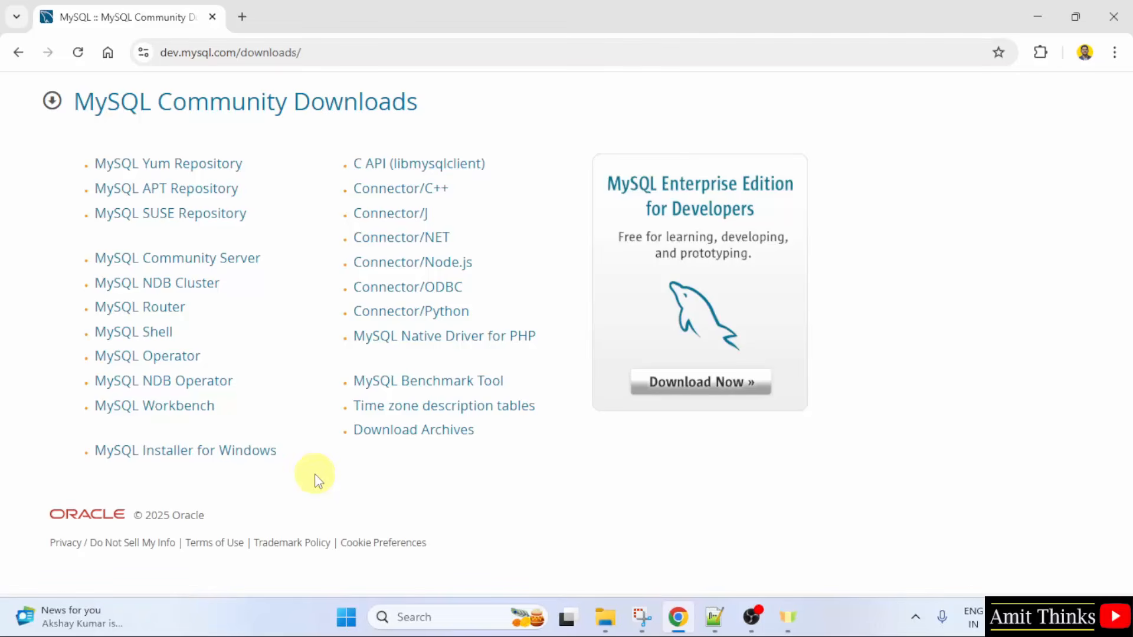
click(256, 459)
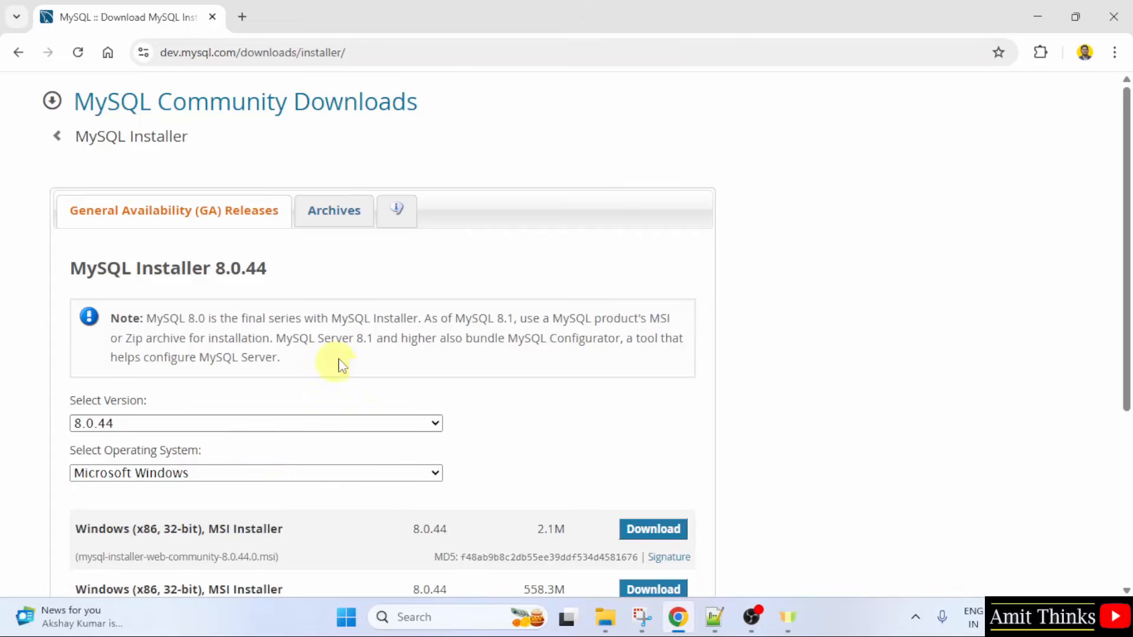
Step: Download the 558.3M Windows MSI installer, mysql-installer-community-8.0.44.0.msi, without logging in or signing up
drag(1123, 162, 1132, 228)
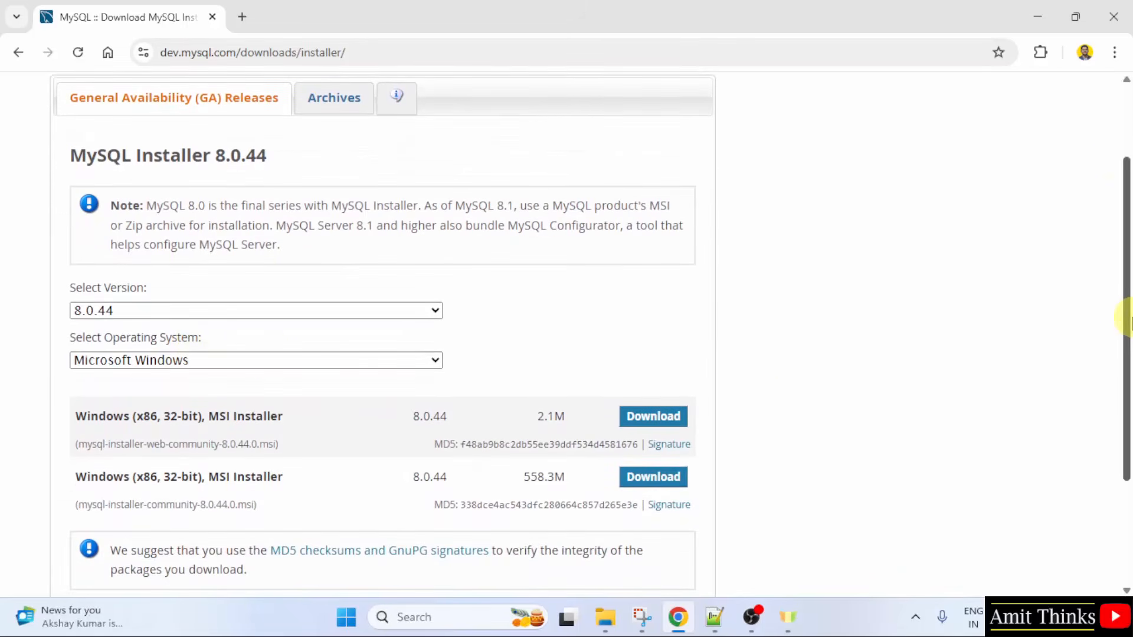
drag(1128, 318, 1128, 357)
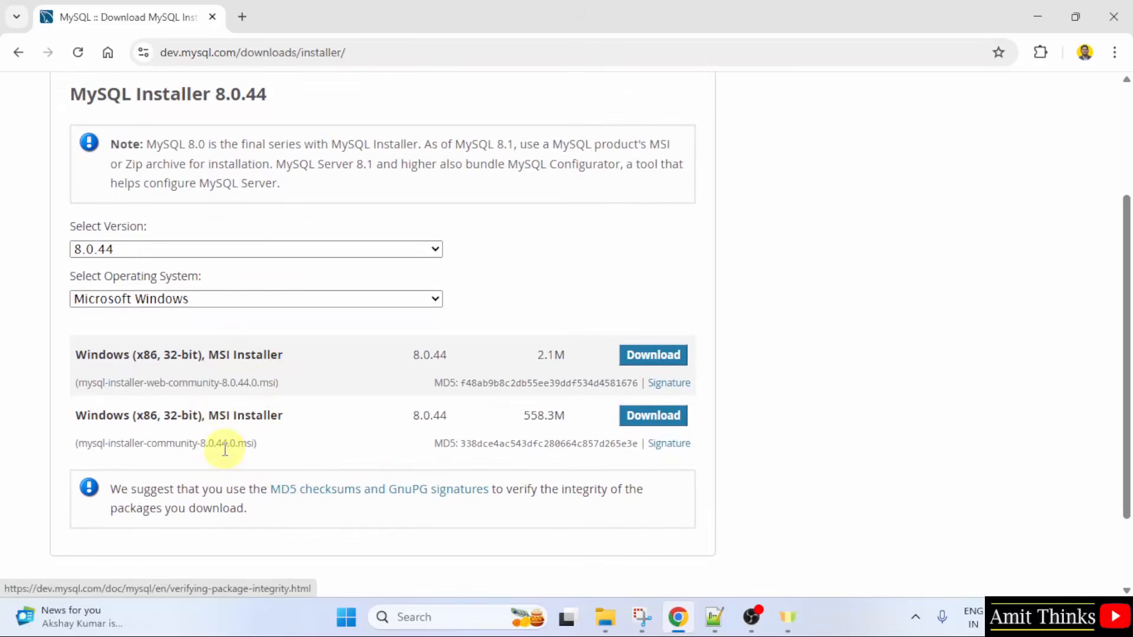
drag(132, 445, 254, 443)
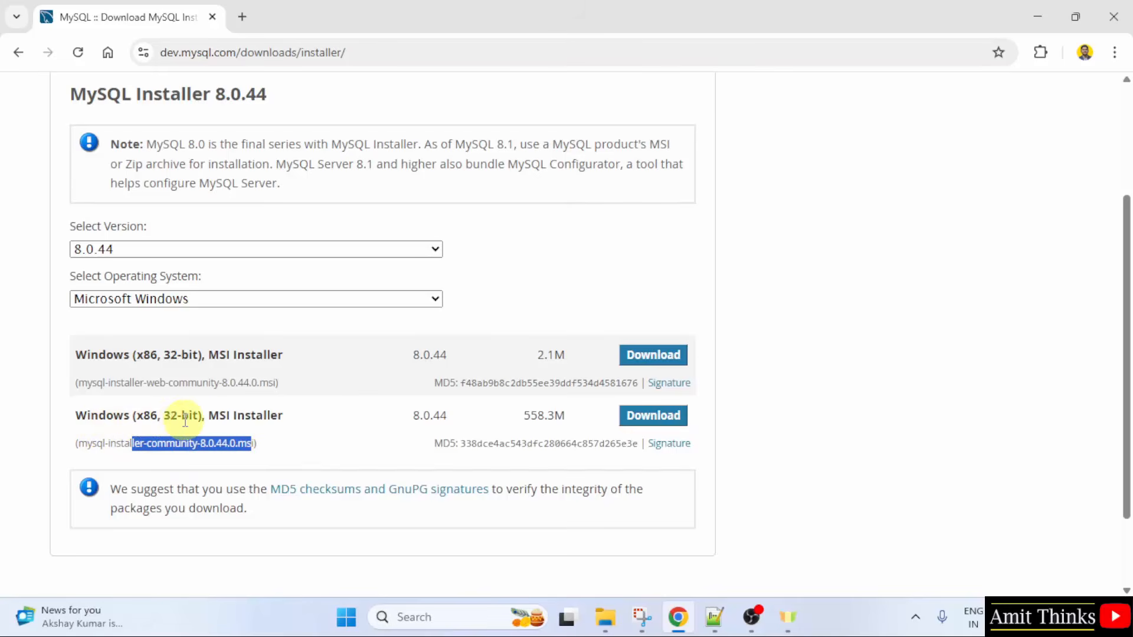
click(280, 433)
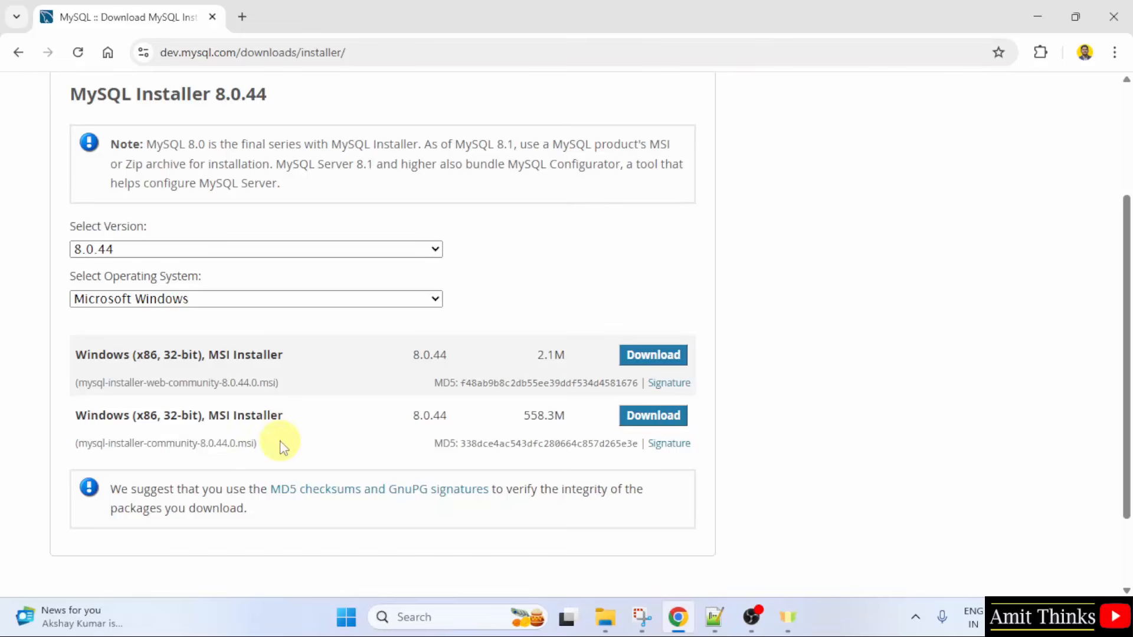
drag(527, 420, 579, 421)
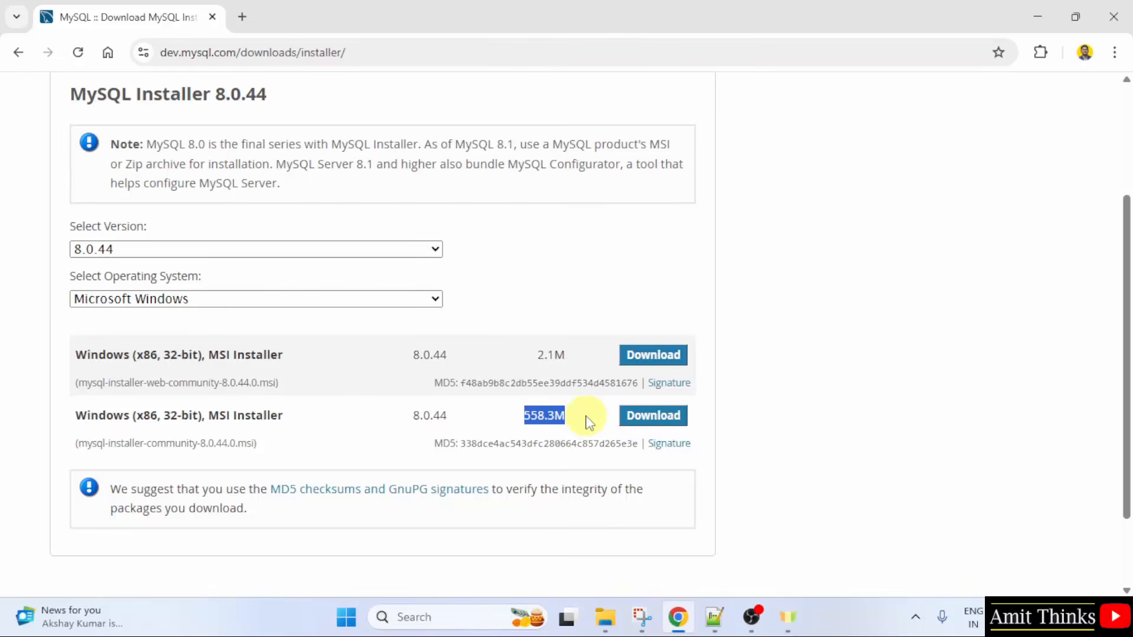
click(671, 425)
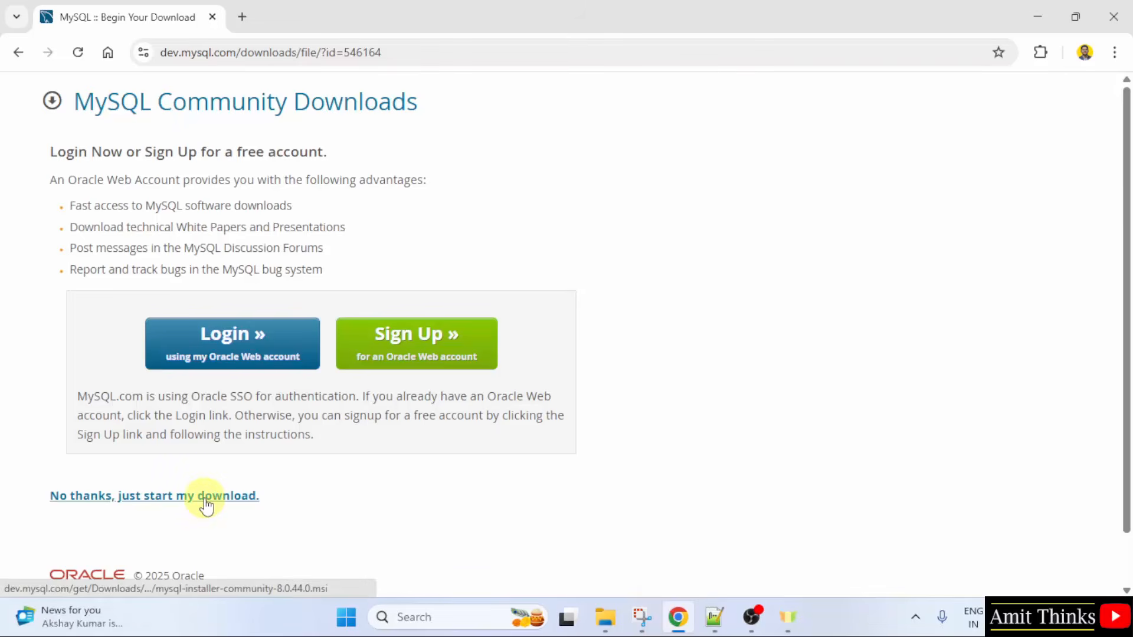
click(206, 497)
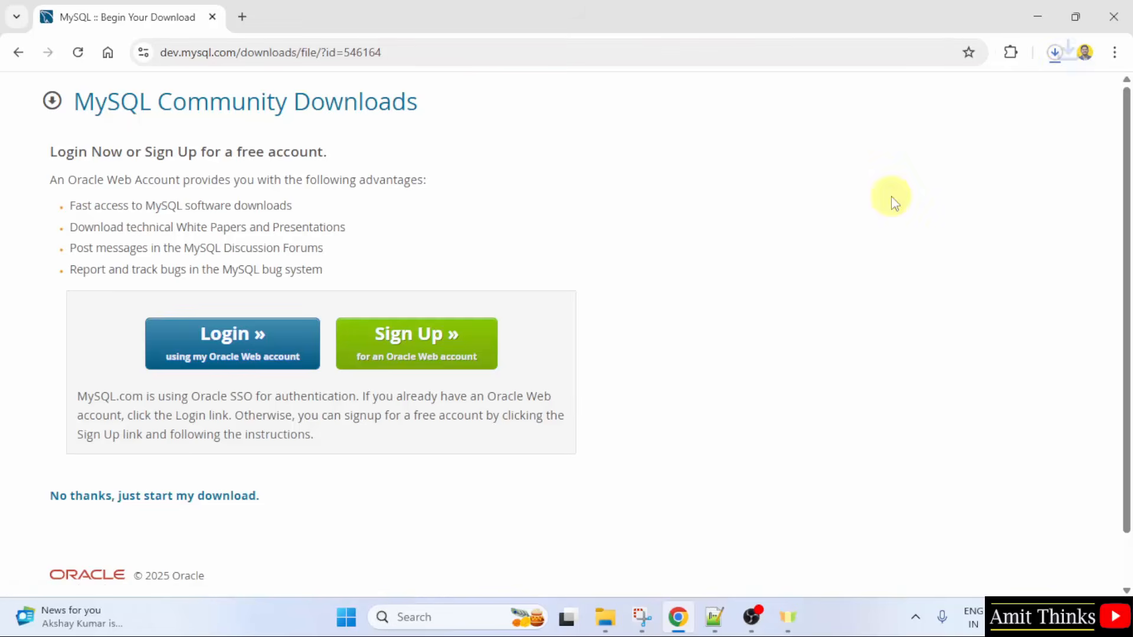
Step: Launch the downloaded mysql-installer-community-8.0.44.0.msi and minimize the browser window
click(1055, 54)
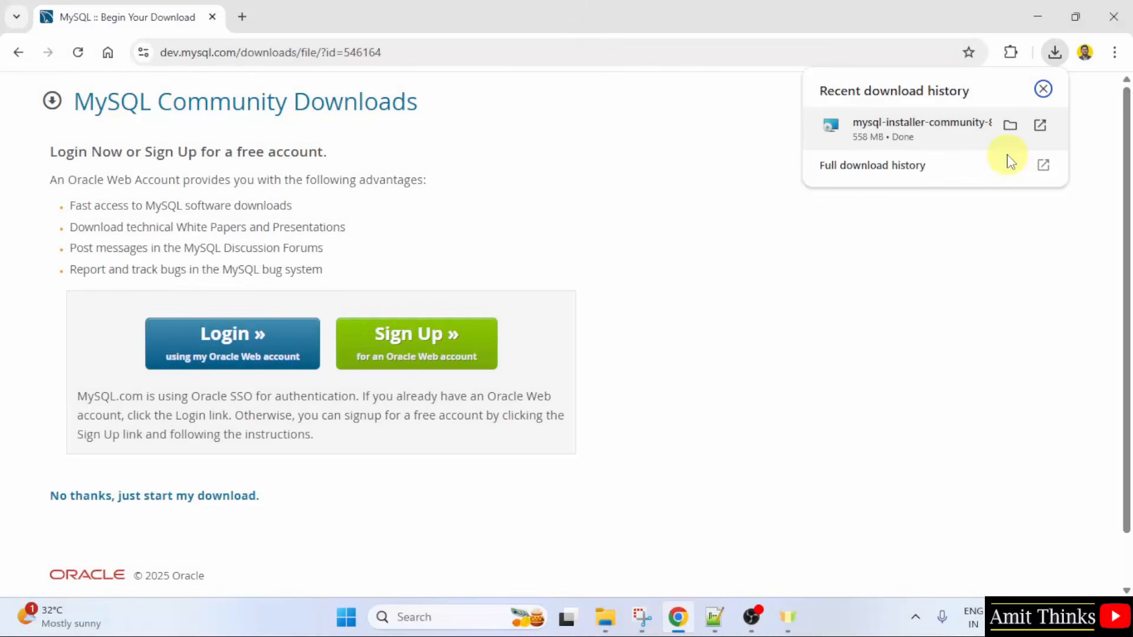
right_click(948, 145)
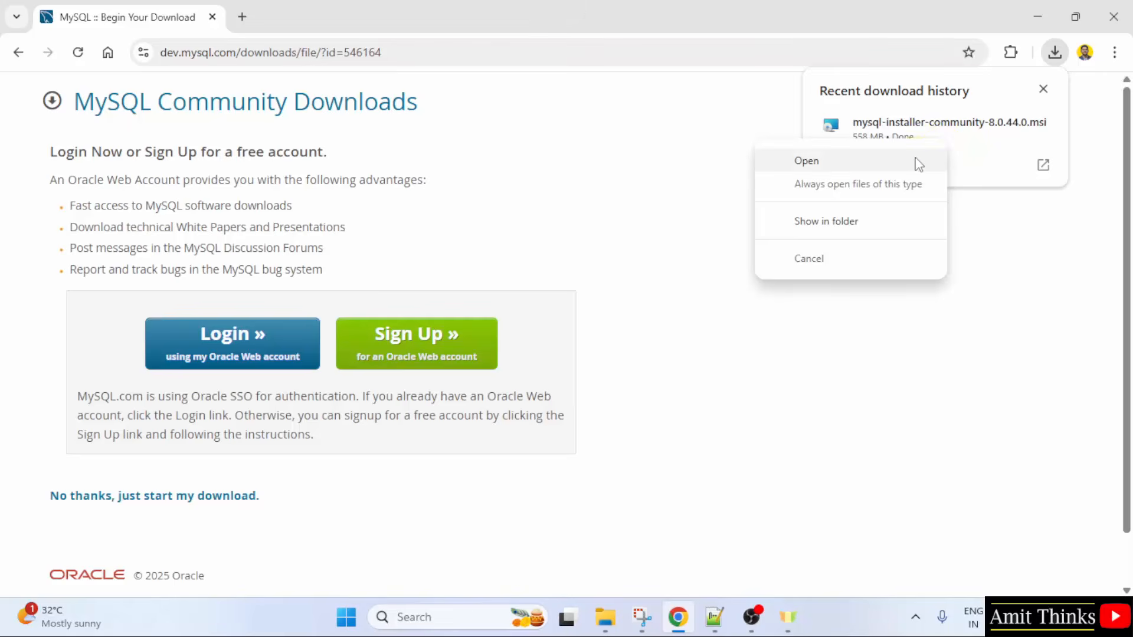
click(917, 164)
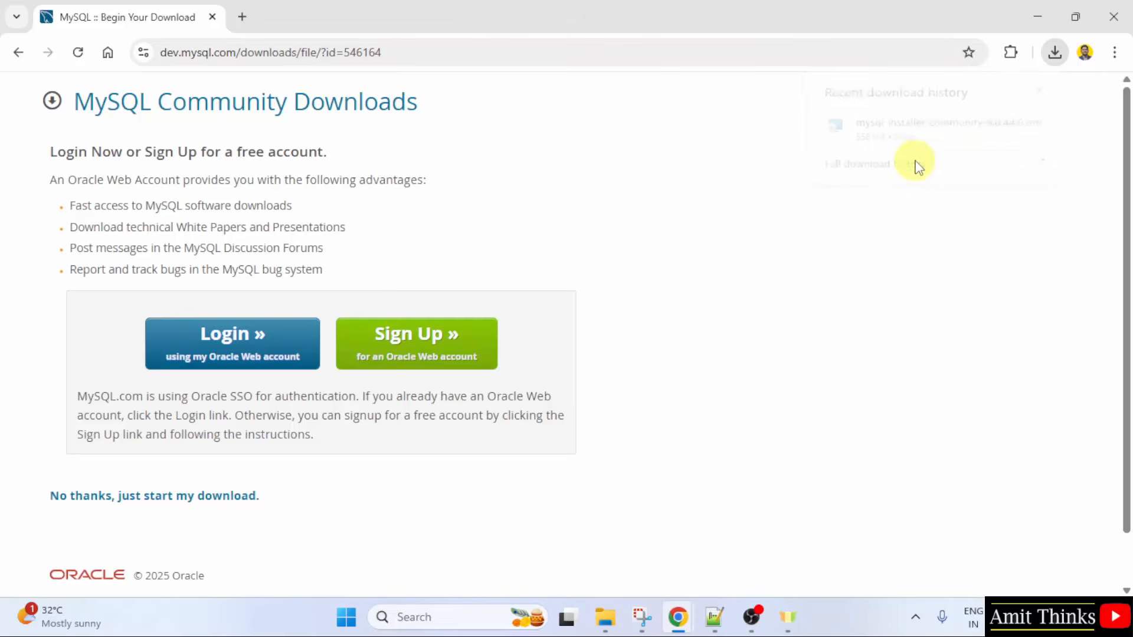
click(1046, 18)
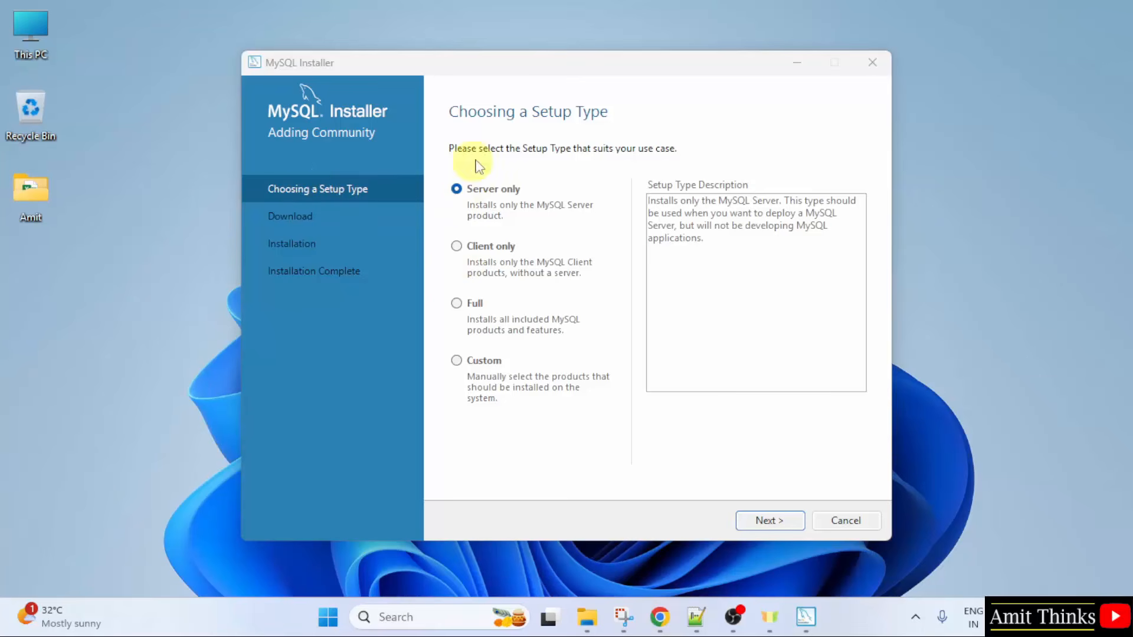
Step: Choose the Custom setup type and add MySQL Server 8.0.44 - X64 to the products to be installed
click(456, 361)
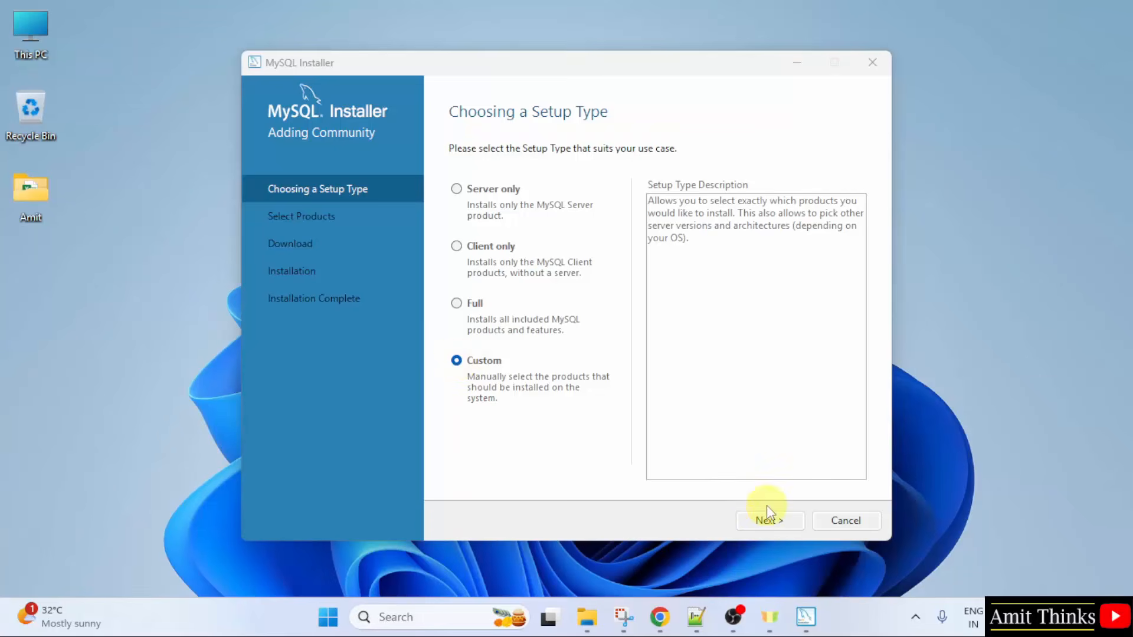
click(773, 521)
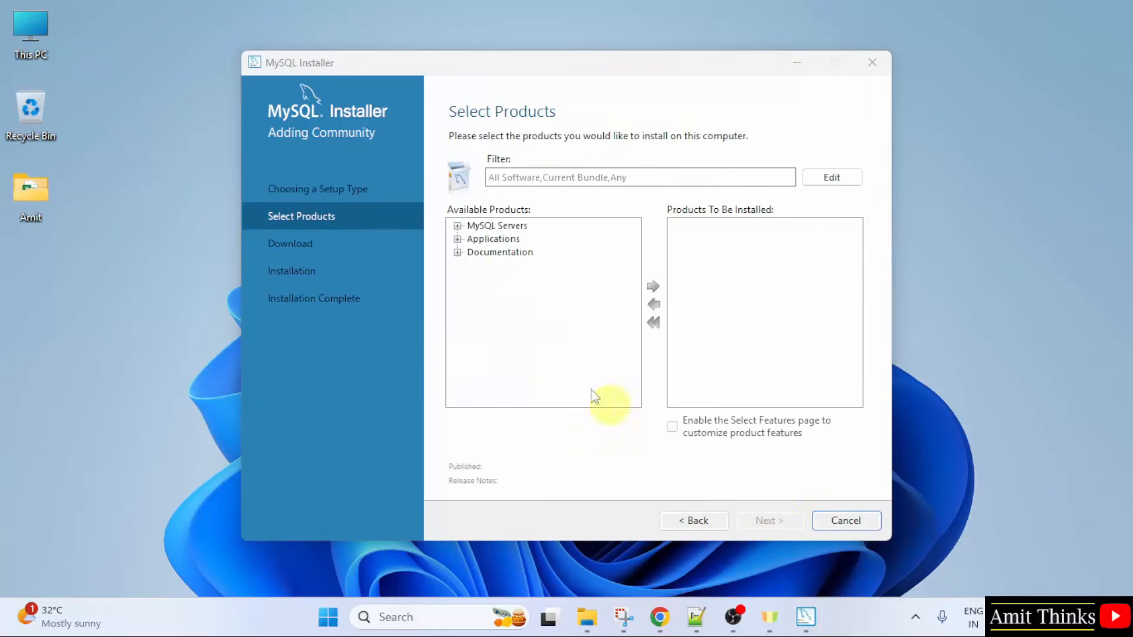
click(457, 226)
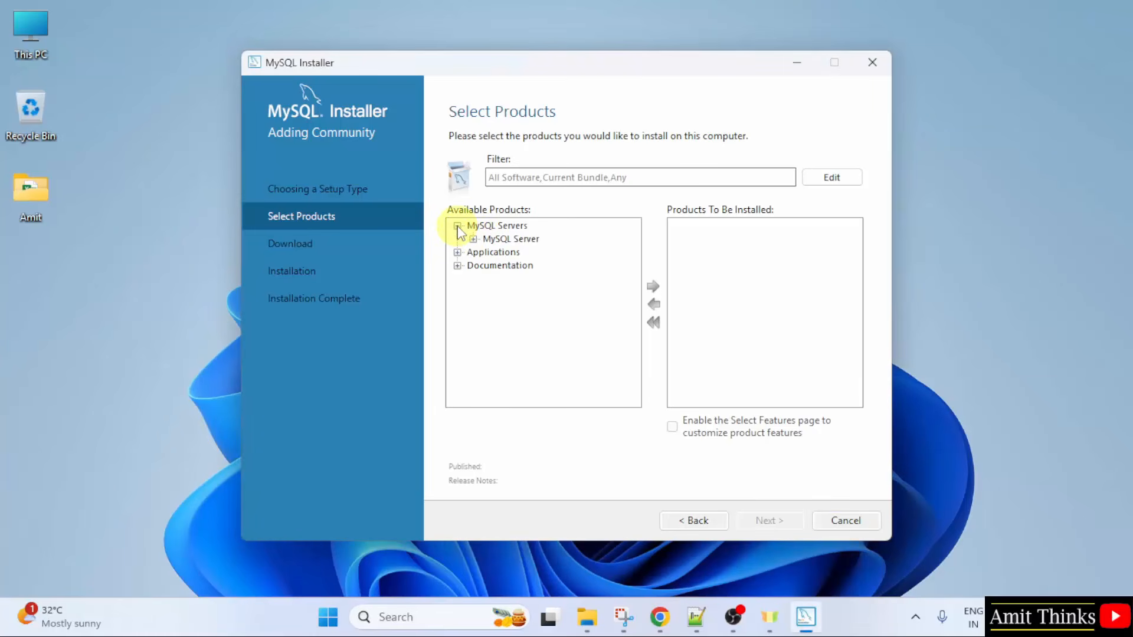
click(472, 240)
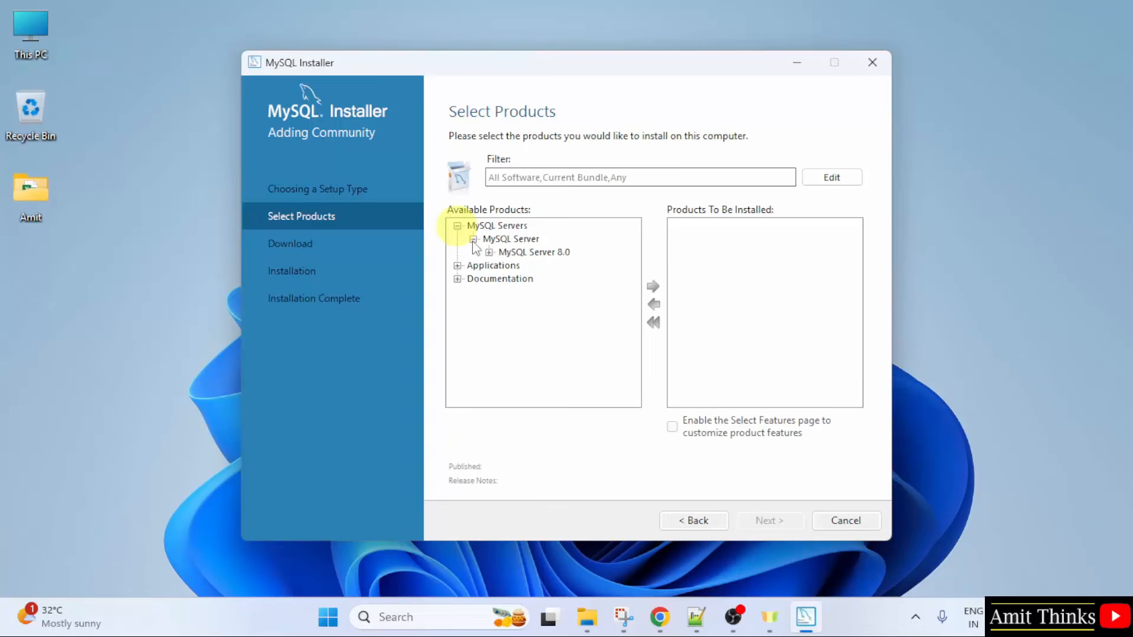
click(488, 253)
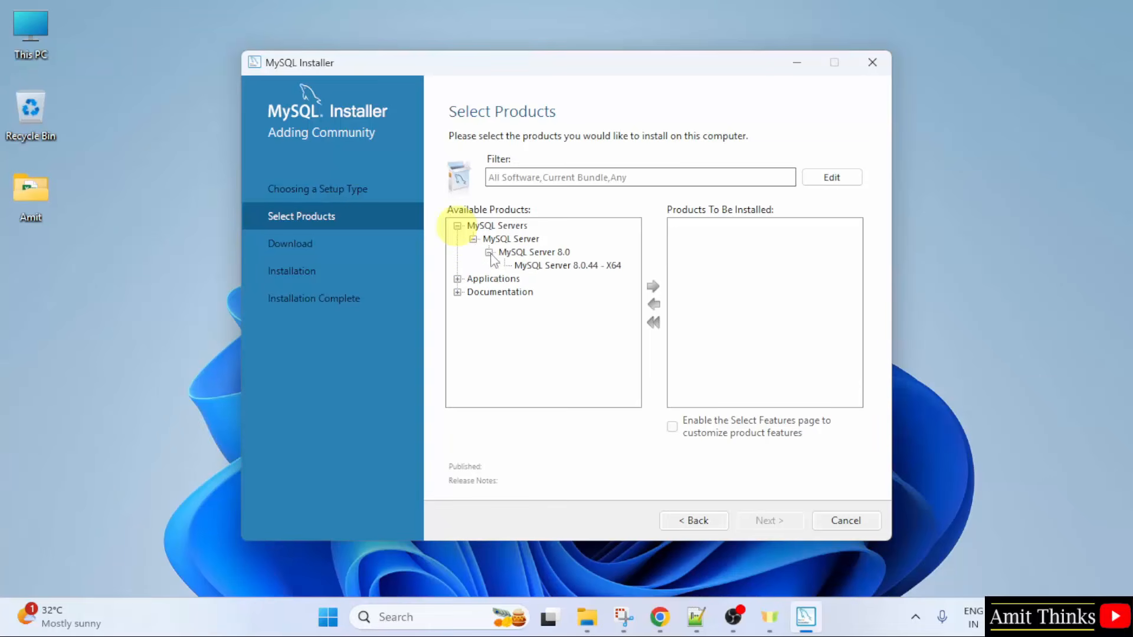
click(558, 266)
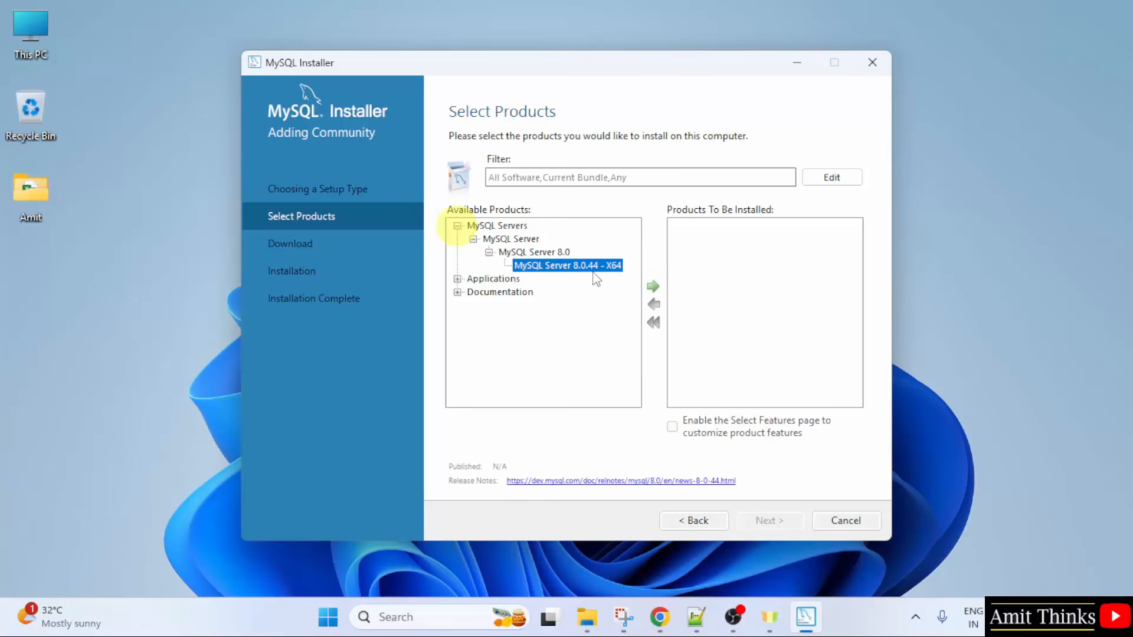
click(653, 288)
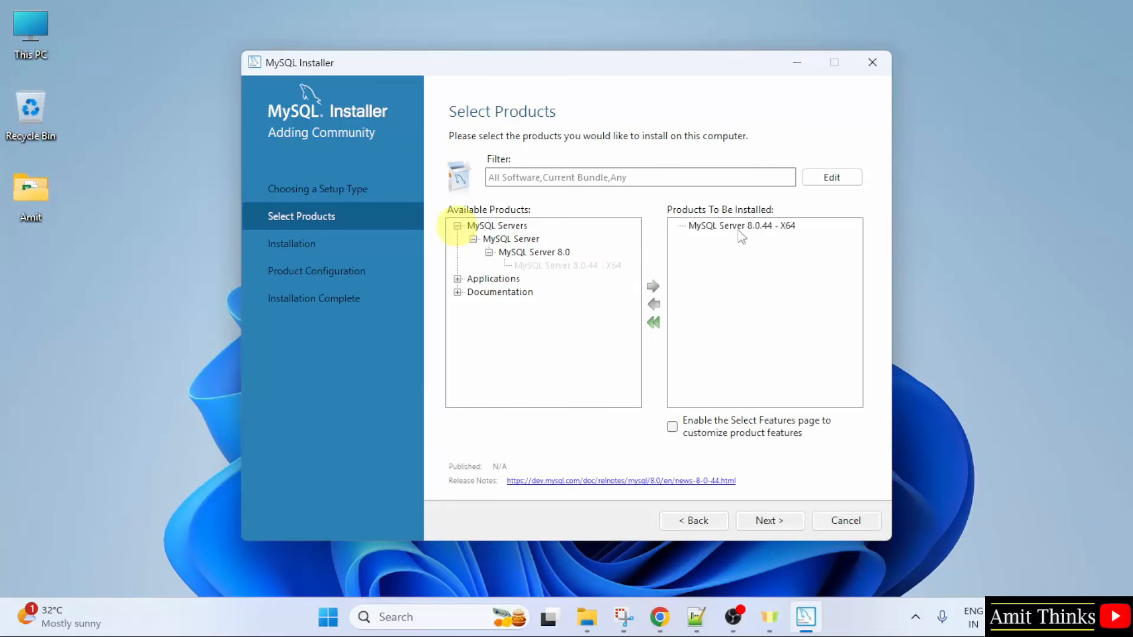
Step: Add MySQL Workbench 8.0.44 - X64 from the applications to the products to be installed
click(457, 279)
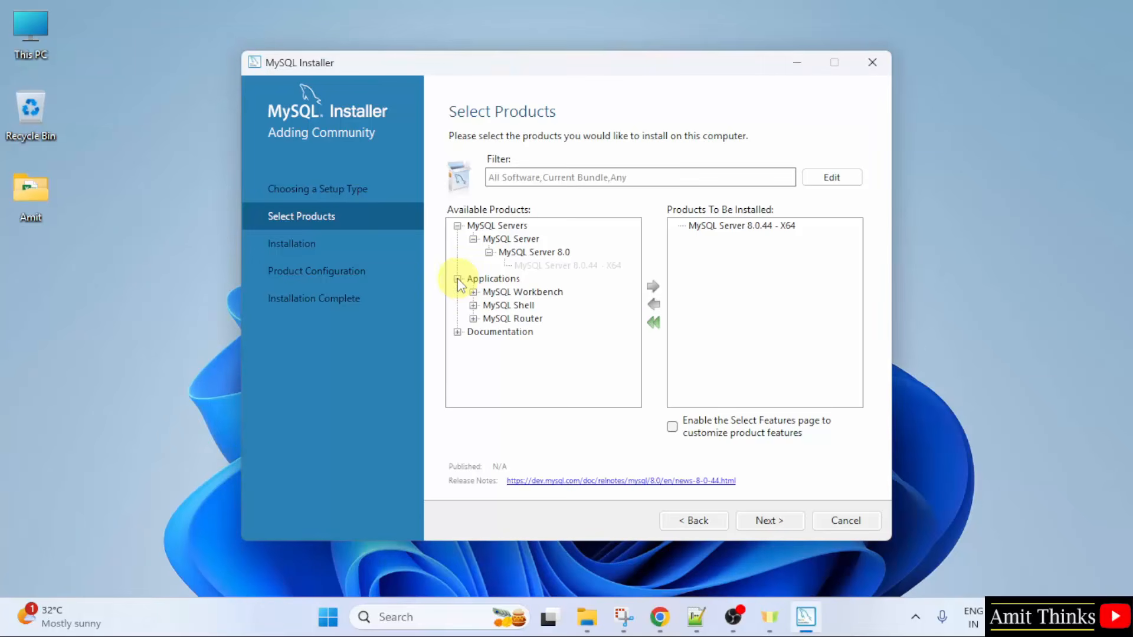
click(473, 292)
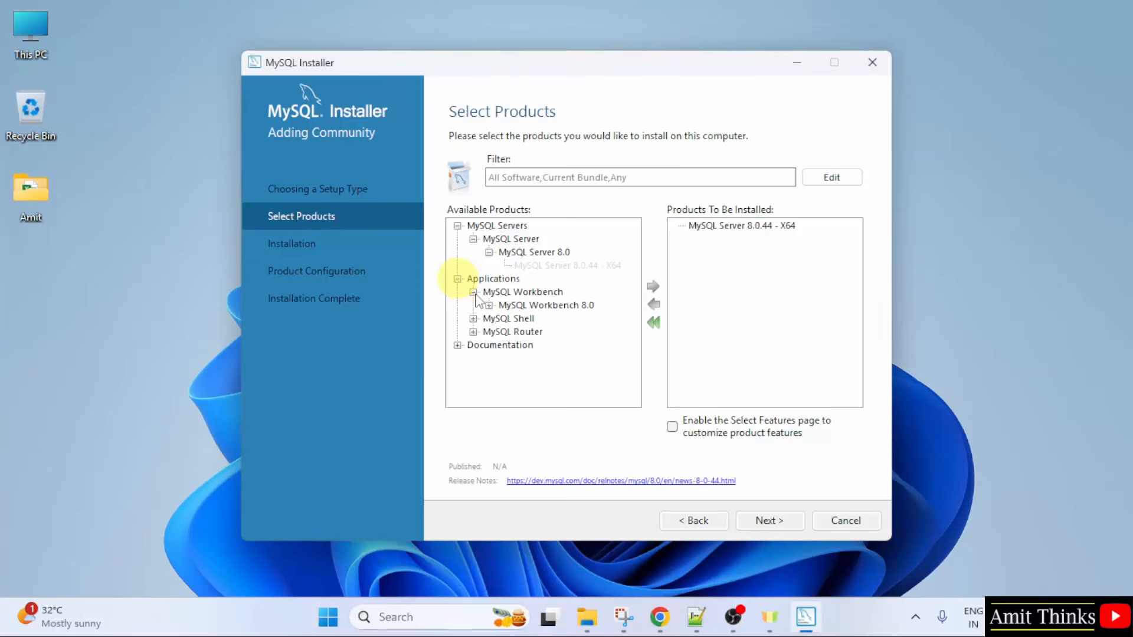
click(489, 305)
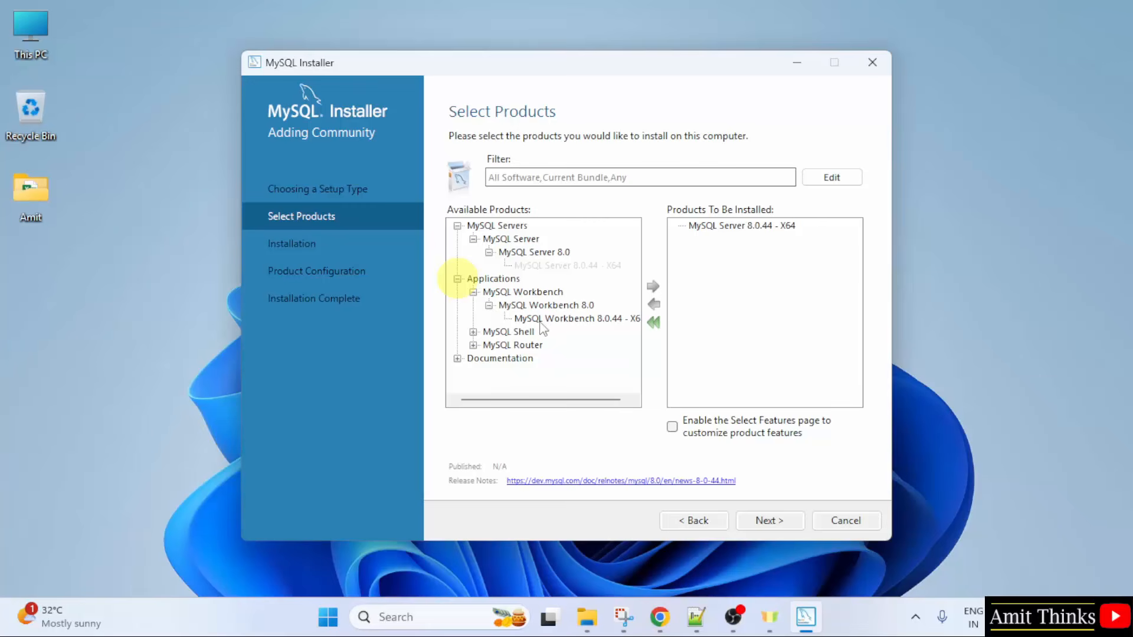
click(571, 319)
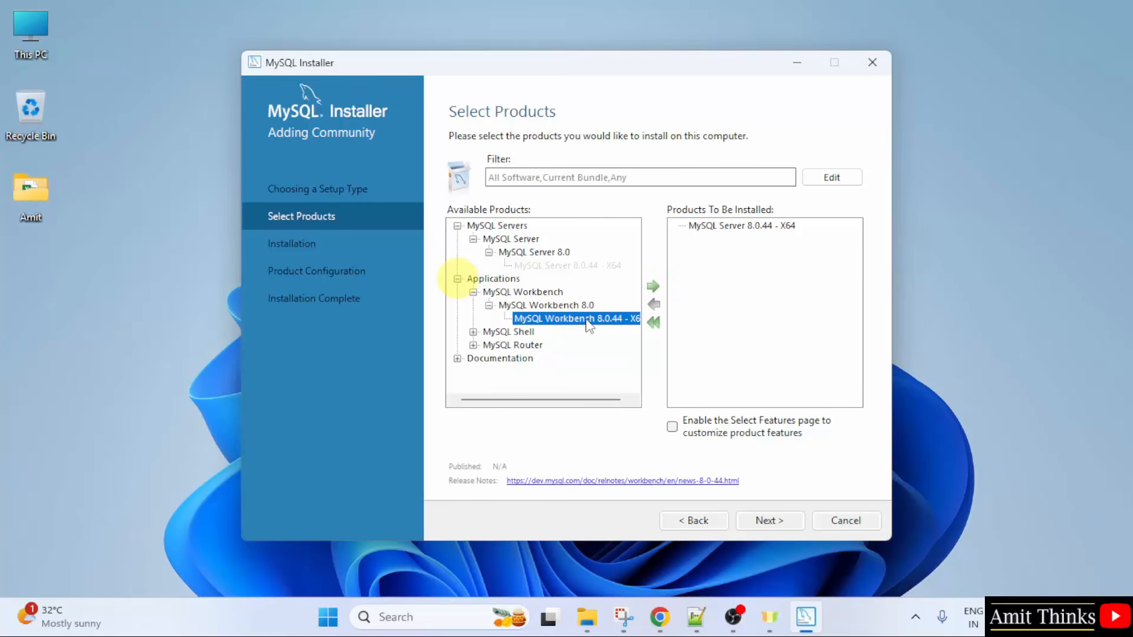
click(652, 287)
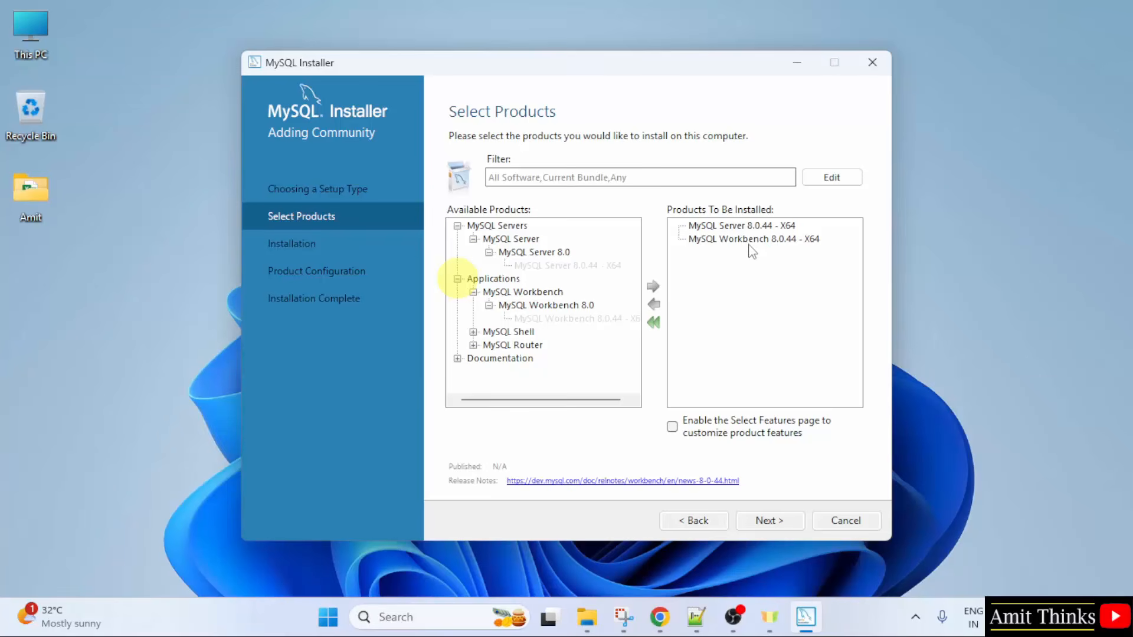
Step: Add MySQL Shell 8.0.44 - X64 to the products to be installed and continue to the Installation page
click(474, 333)
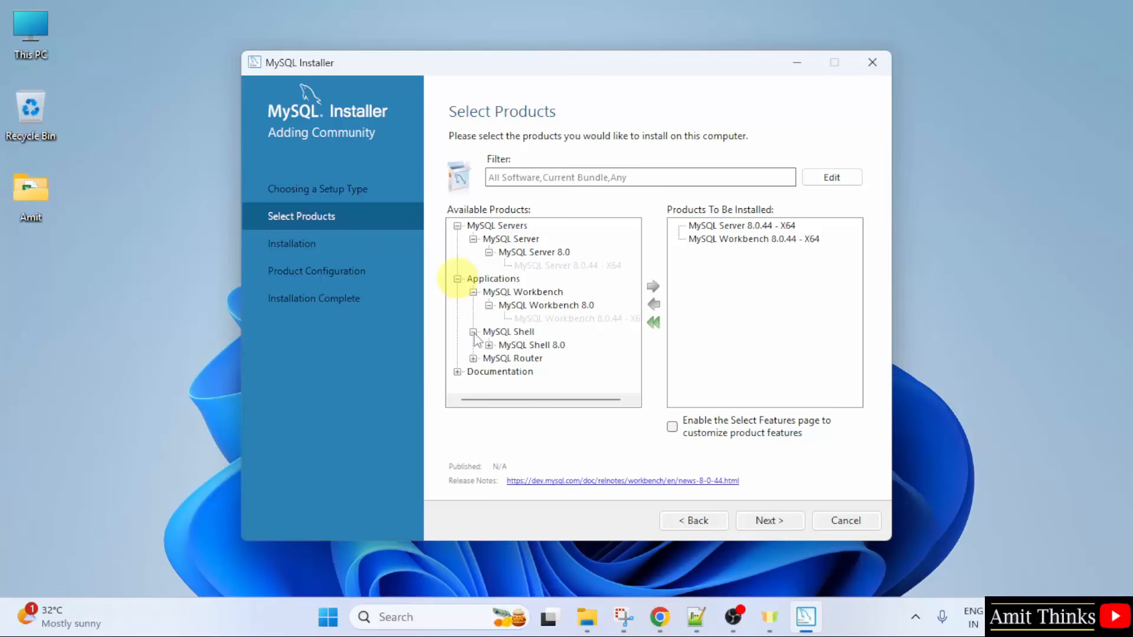
click(489, 345)
click(562, 359)
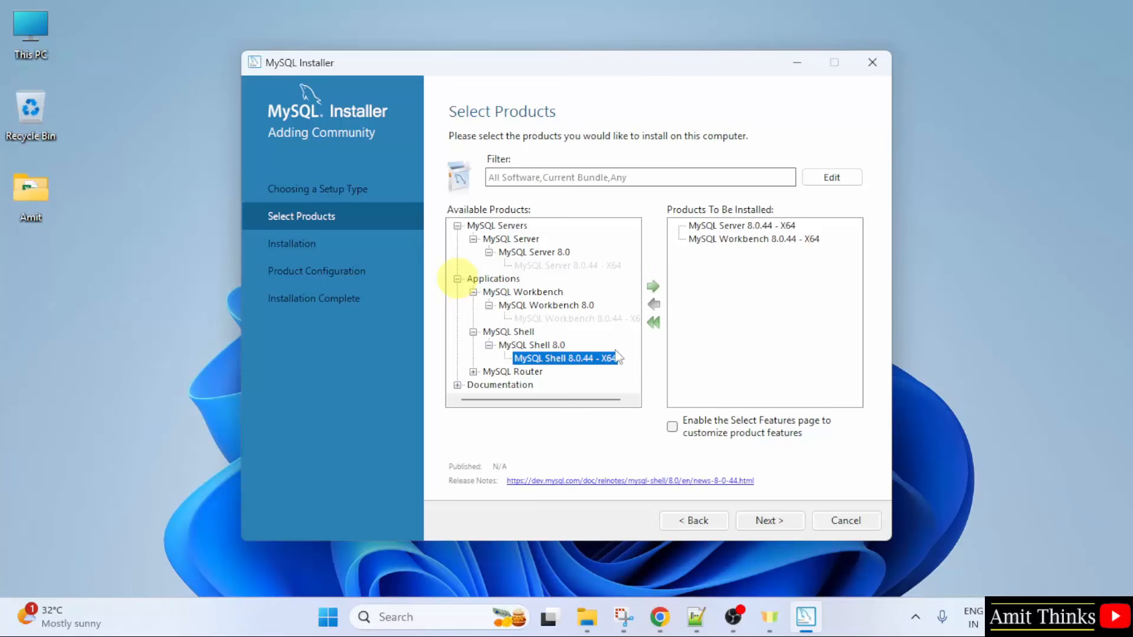
click(652, 287)
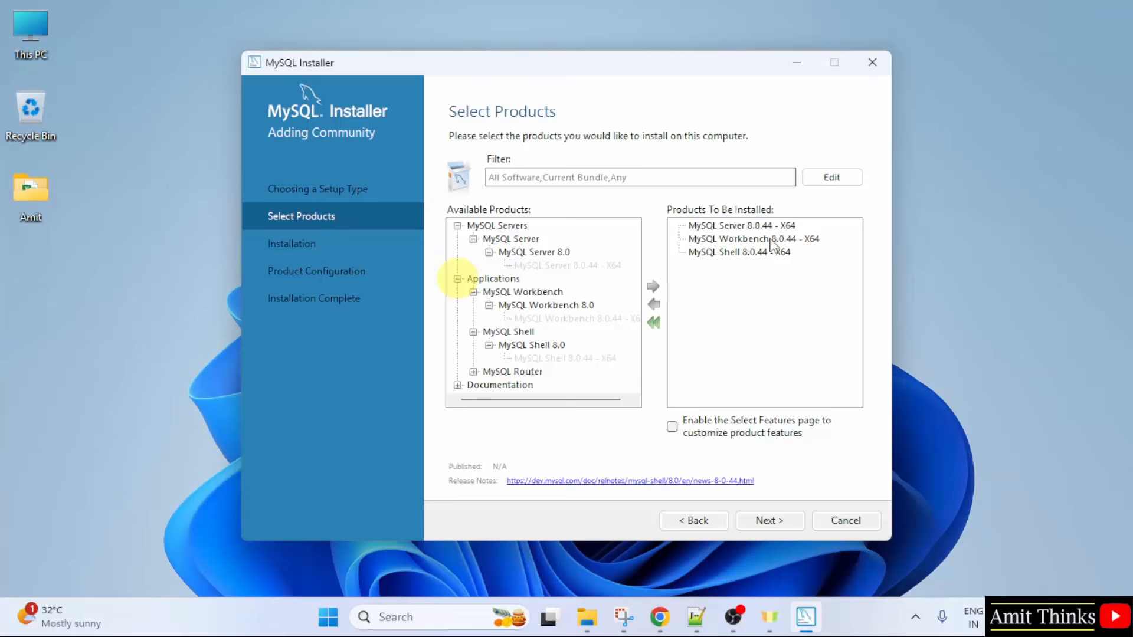
click(748, 265)
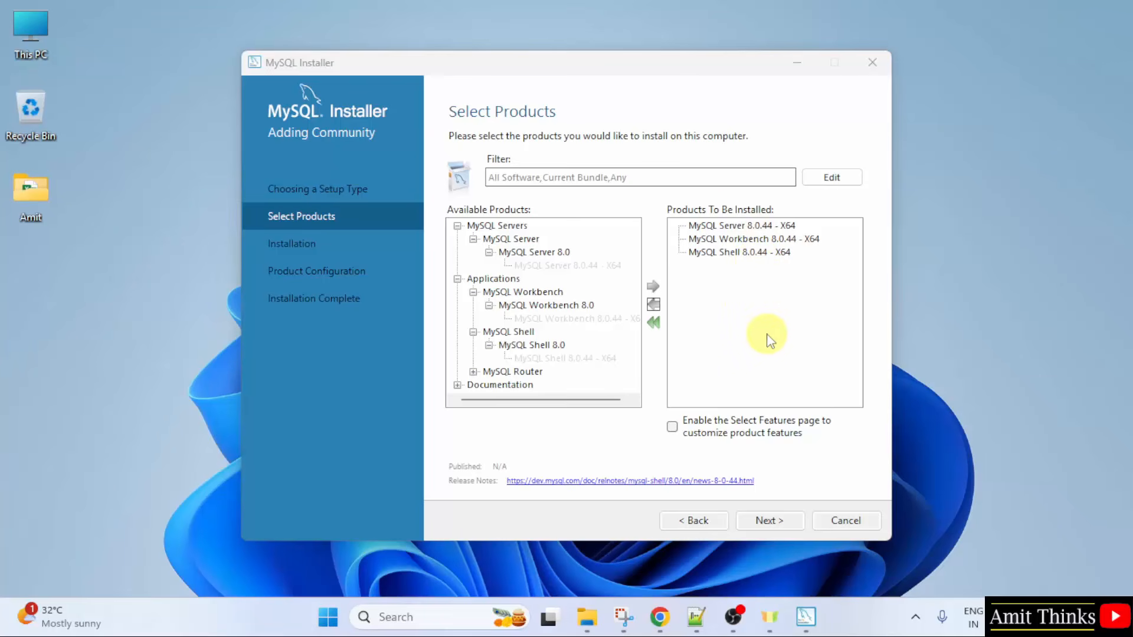
click(770, 521)
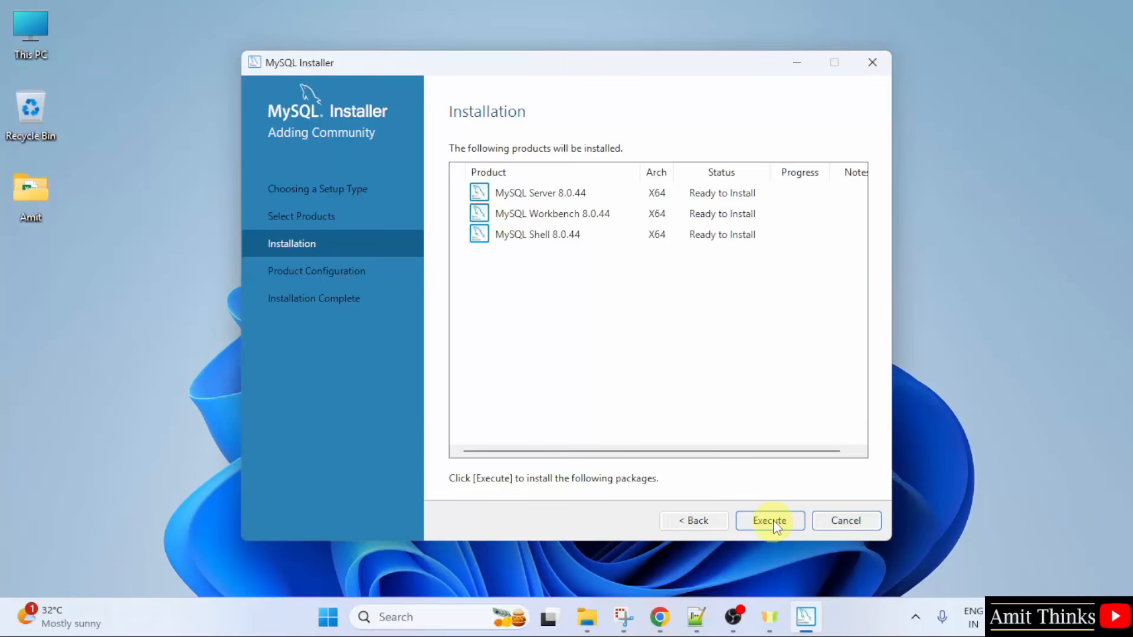
Step: Install MySQL Server, Workbench and Shell 8.0.44 and continue to the Product Configuration page
click(774, 522)
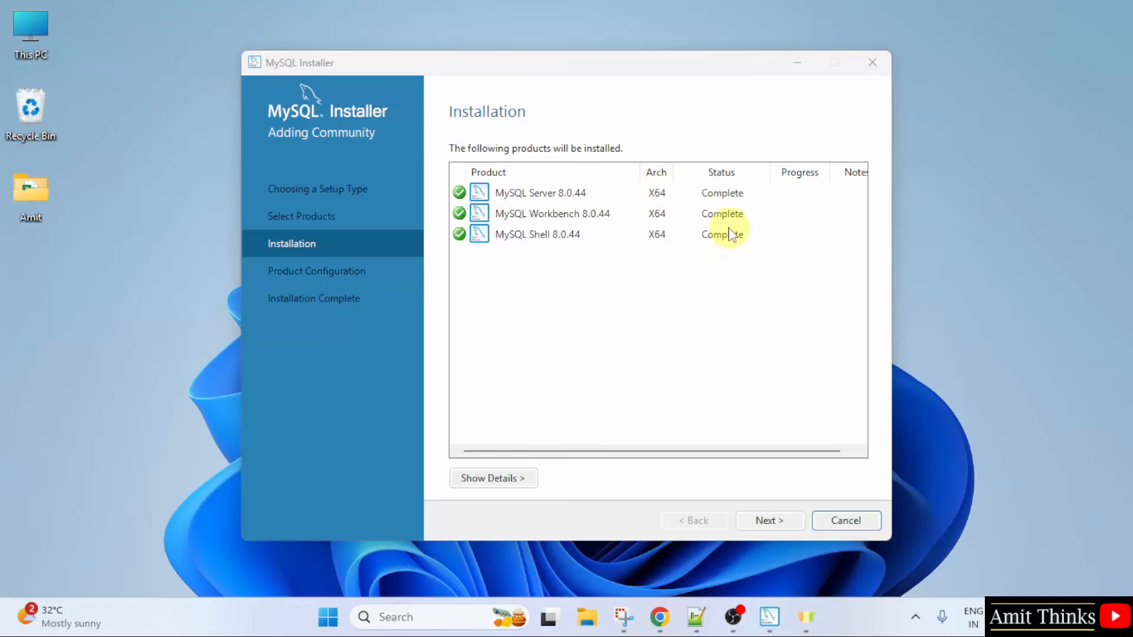
click(778, 522)
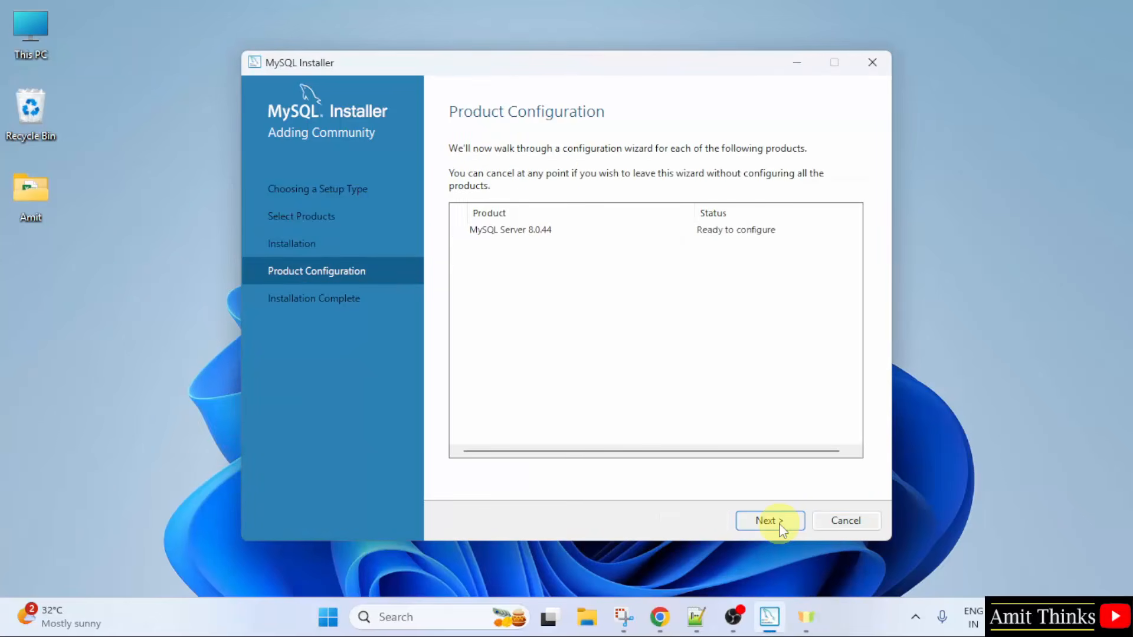
Step: Start configuring MySQL Server 8.0.44, keeping the Development Computer type, TCP/IP port 3306 and strong password encryption
click(780, 525)
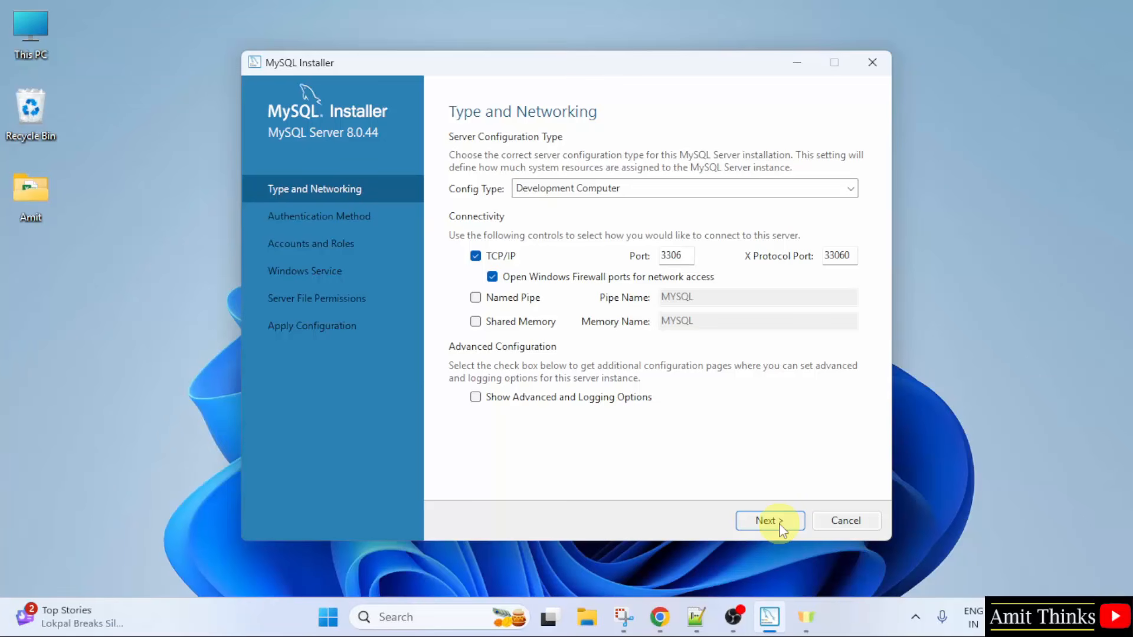
click(778, 522)
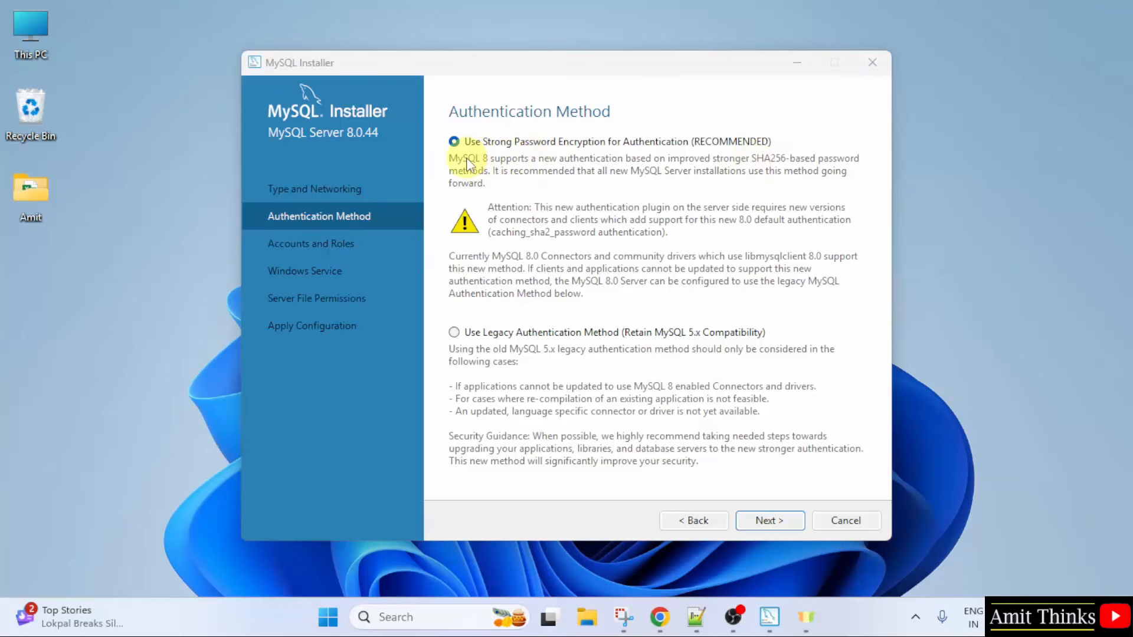
click(786, 523)
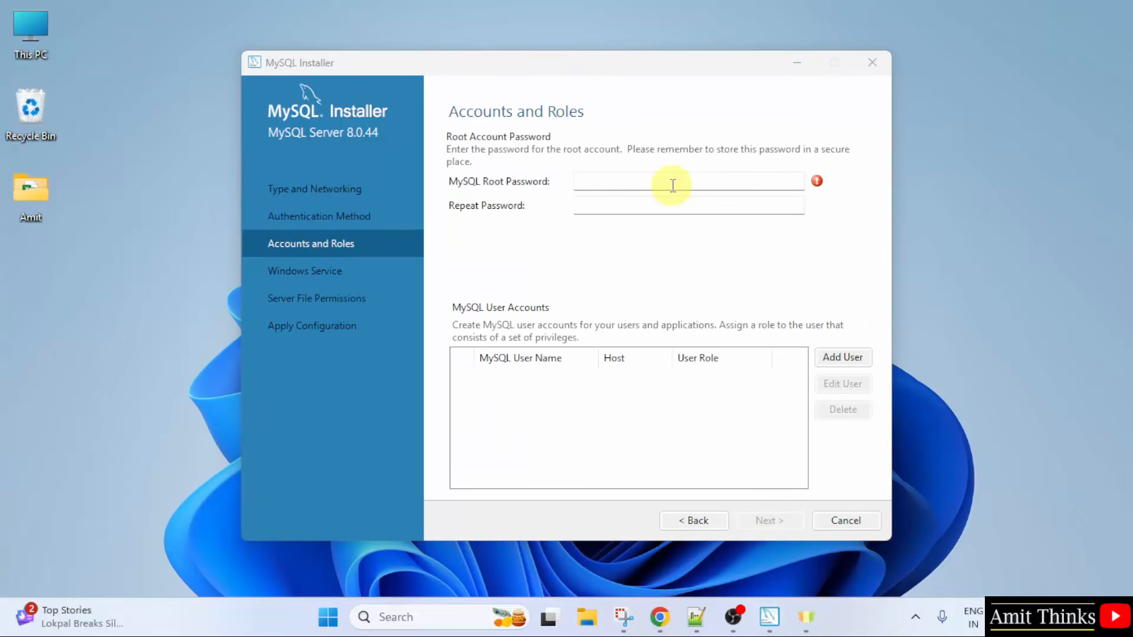
Step: Enter and repeat the MySQL root password, and continue to the Windows Service settings
click(741, 183)
text(••••)
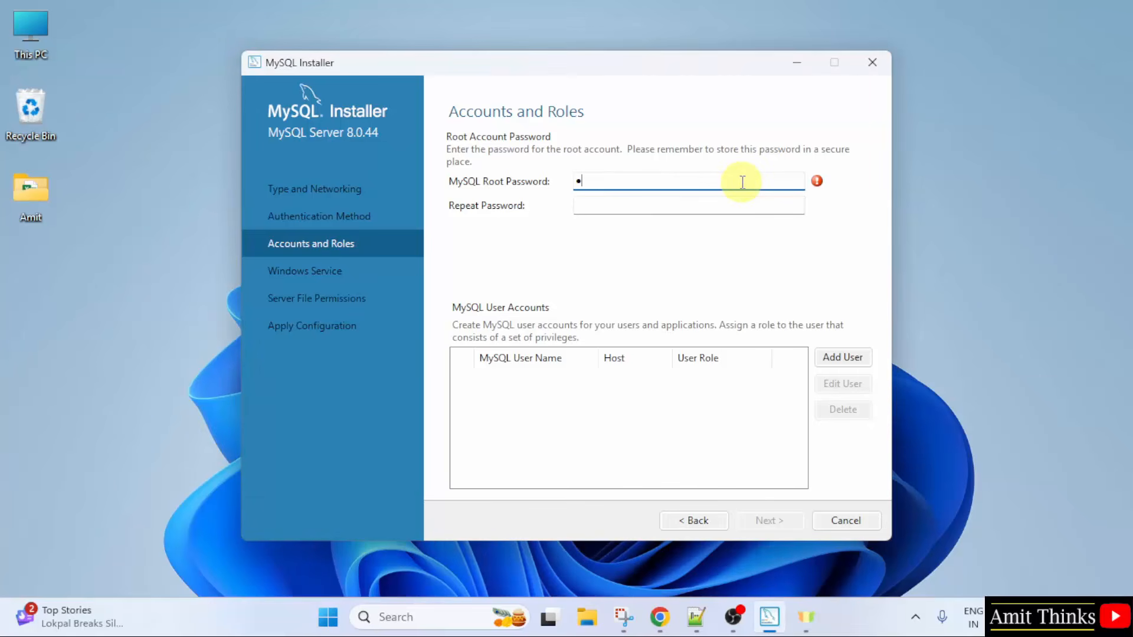
text(•••••)
key(Tab)
text(••)
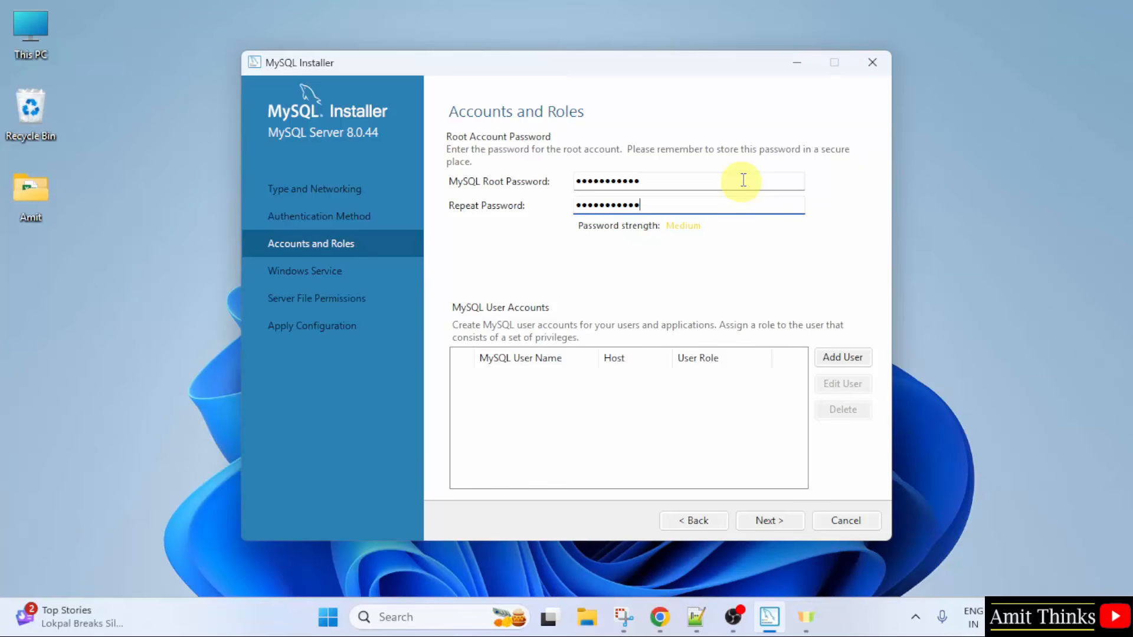
double_click(743, 180)
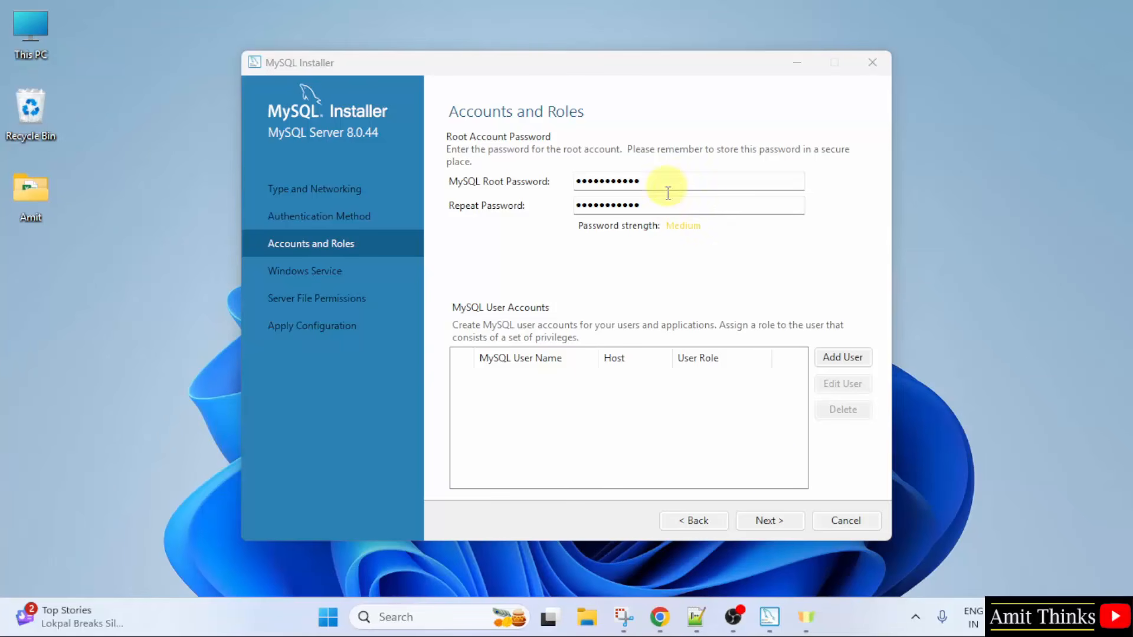
click(768, 519)
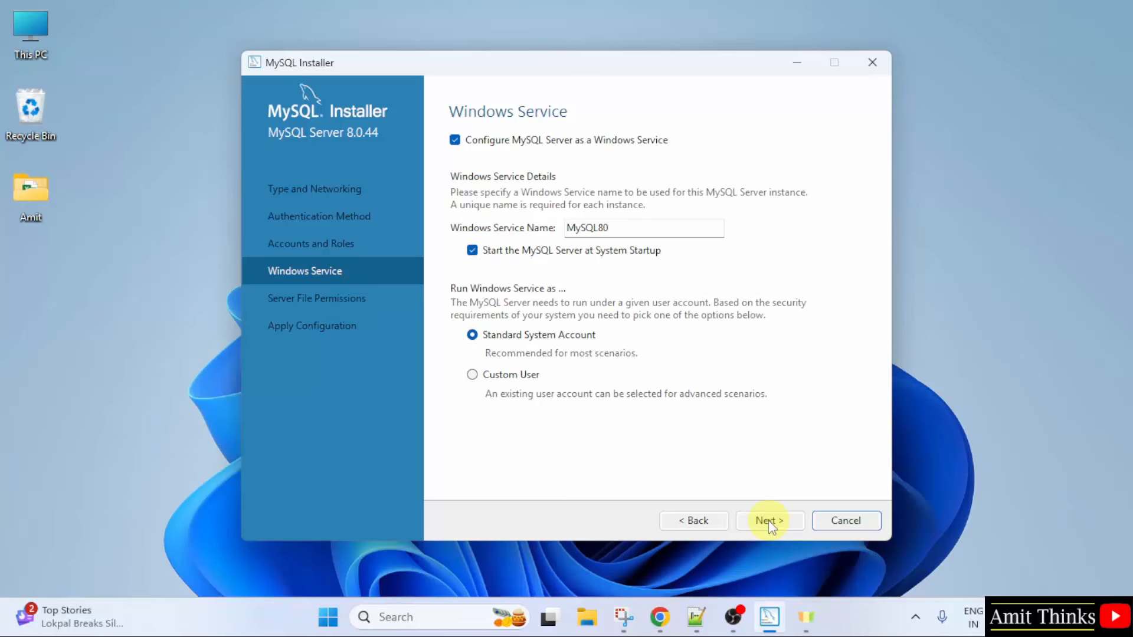
Step: Keep the MySQL80 Windows service and full-access file permission defaults, then apply and finish the server configuration
click(768, 521)
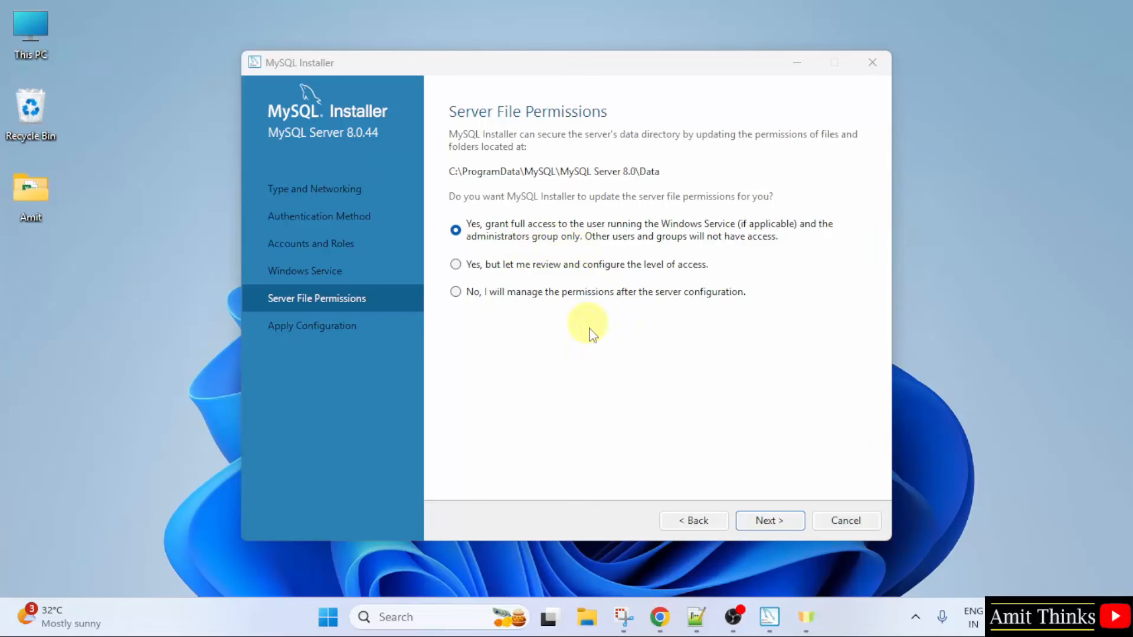
click(770, 520)
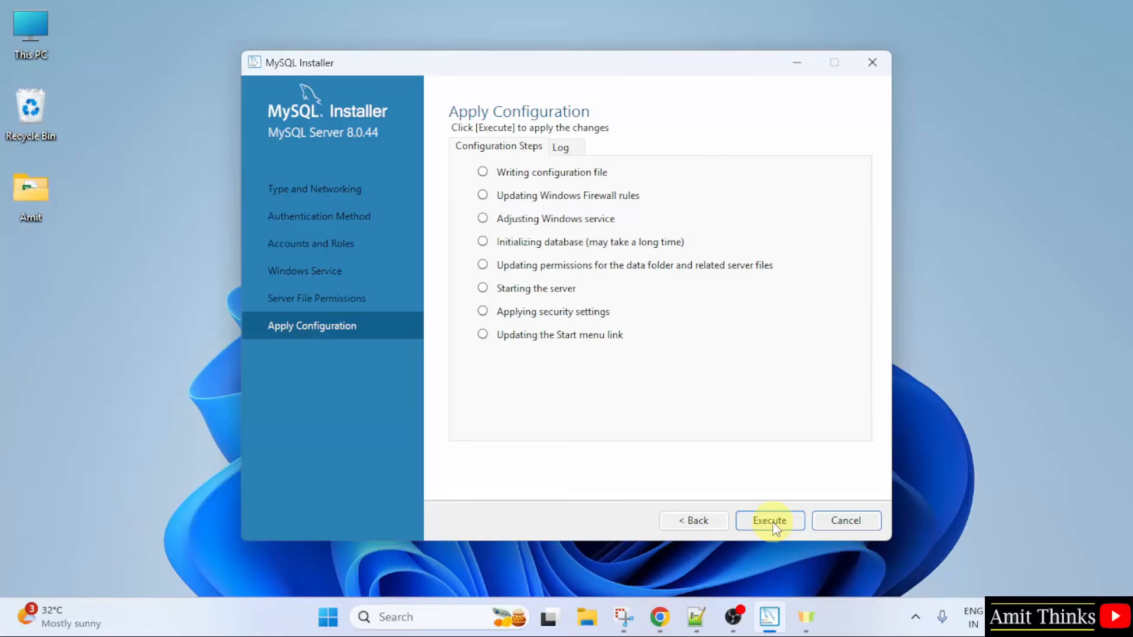
click(772, 521)
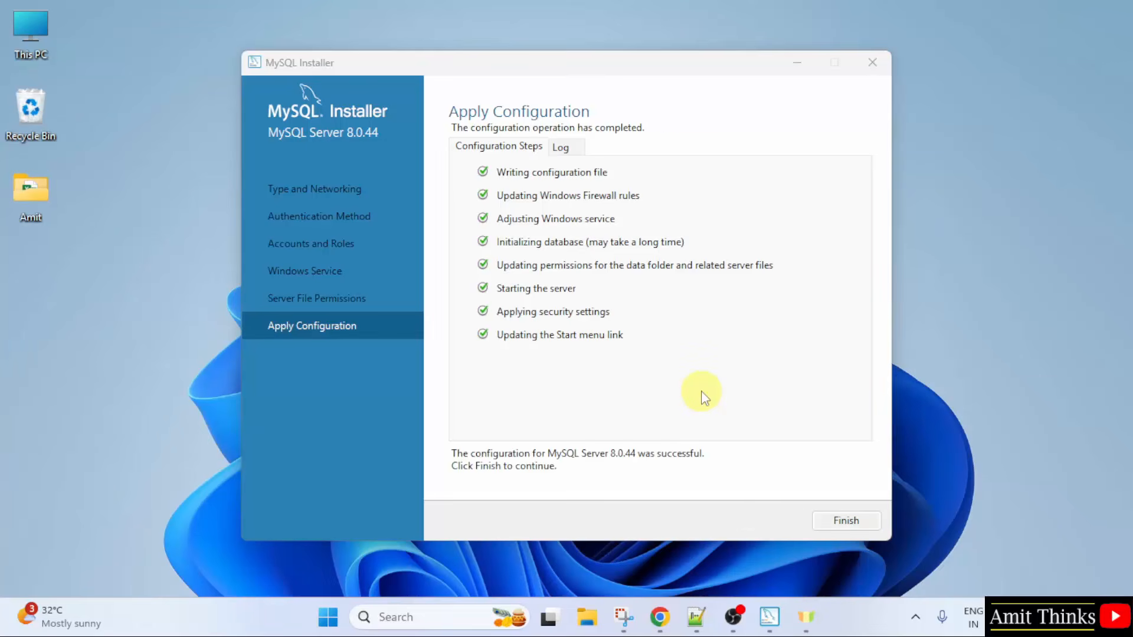
click(846, 521)
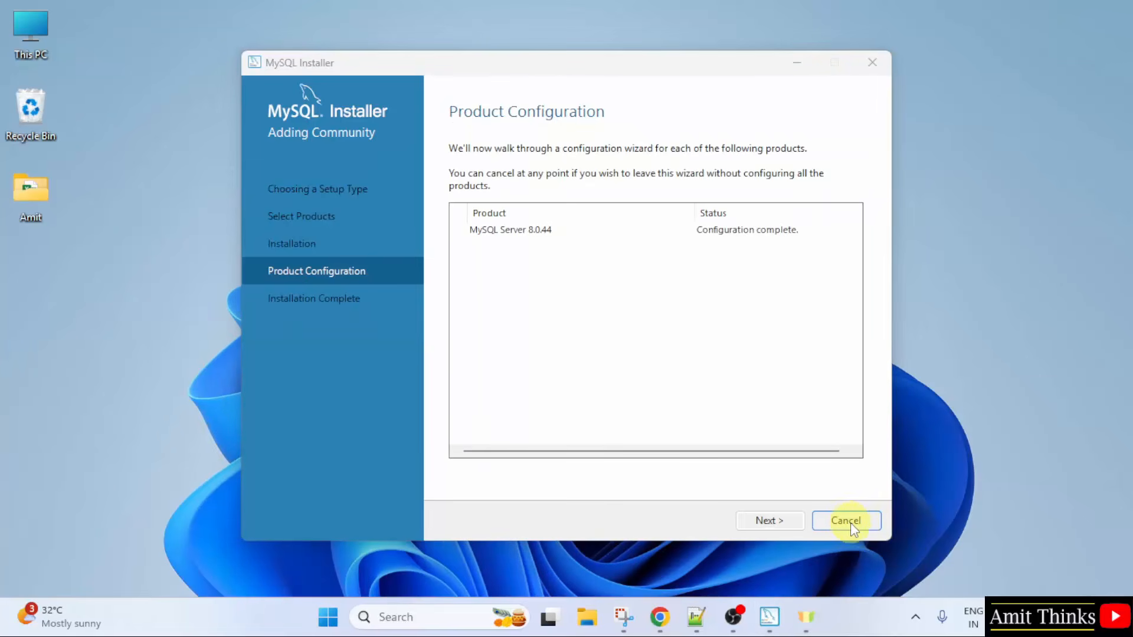
Step: Finish the installation with MySQL Workbench and MySQL Shell set to start, and minimize both of their windows
click(777, 528)
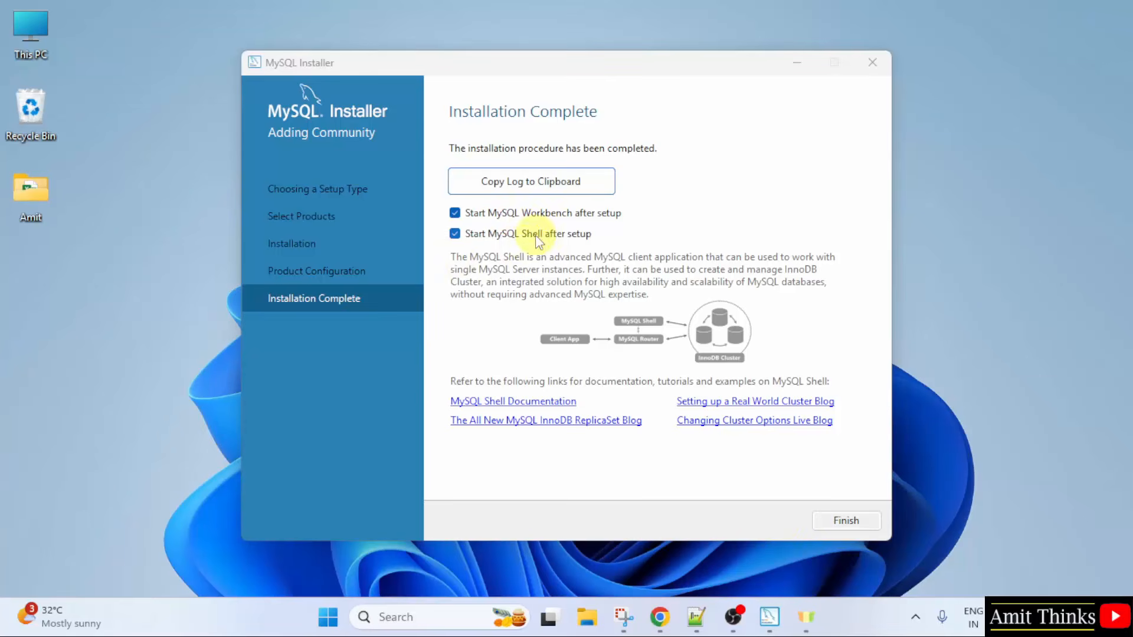
click(863, 522)
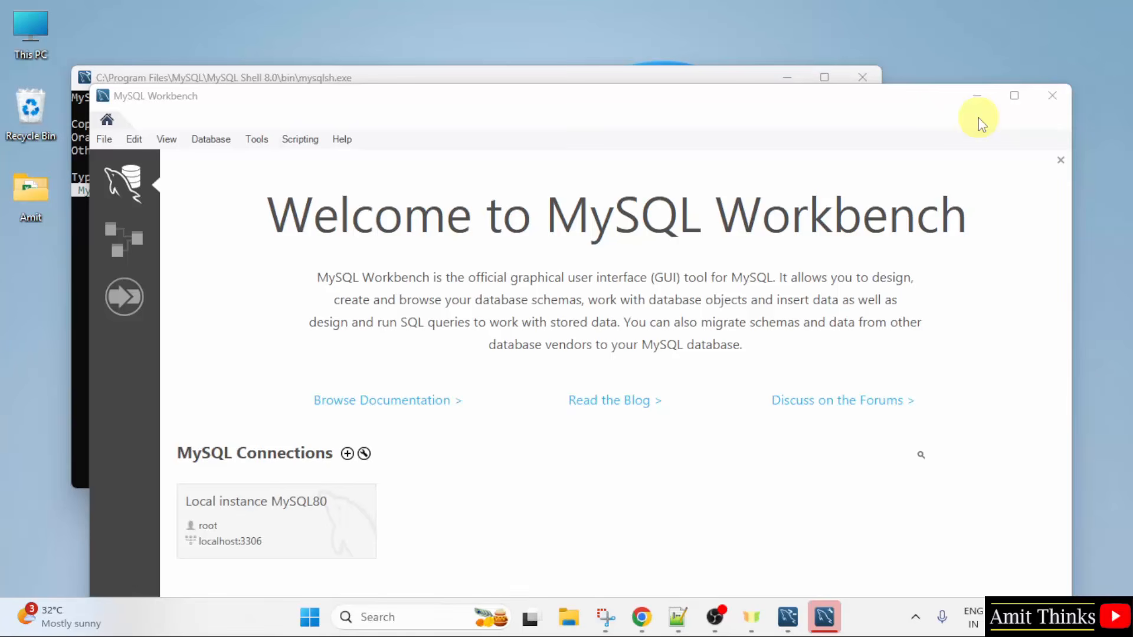
click(976, 96)
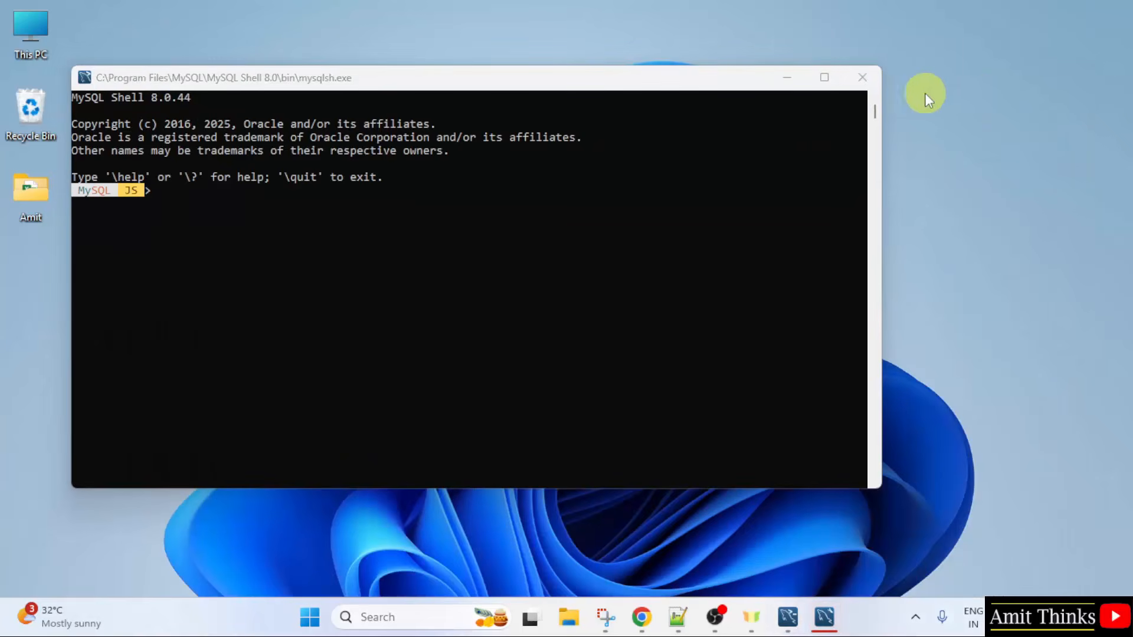
click(788, 79)
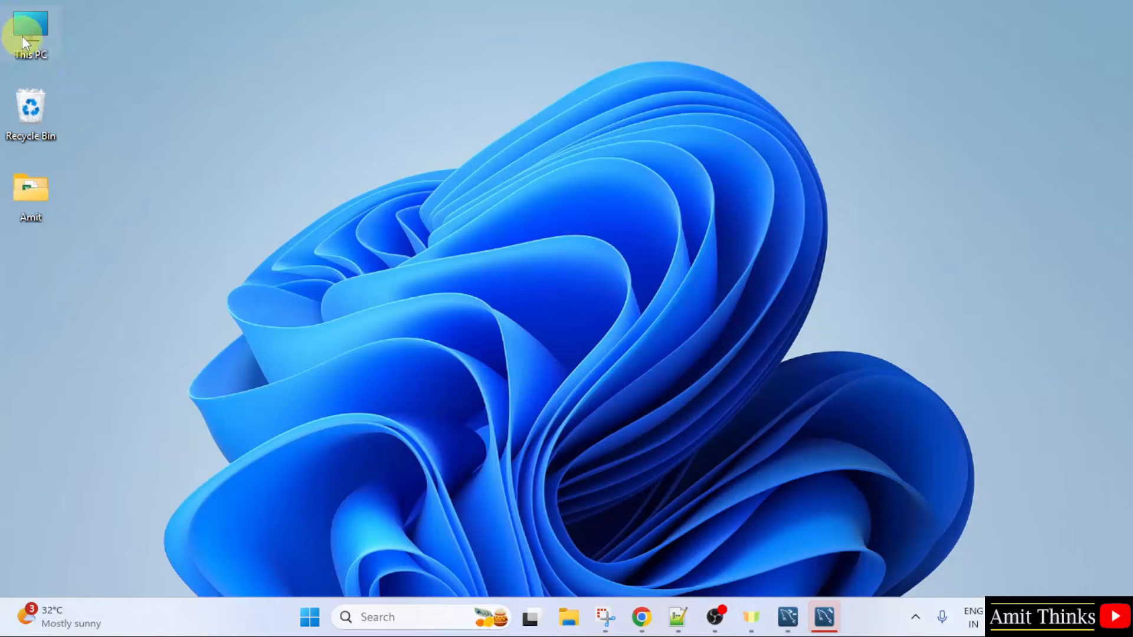
Step: Open the folder C:\Program Files\MySQL\MySQL Server 8.0\bin in File Explorer
double_click(38, 50)
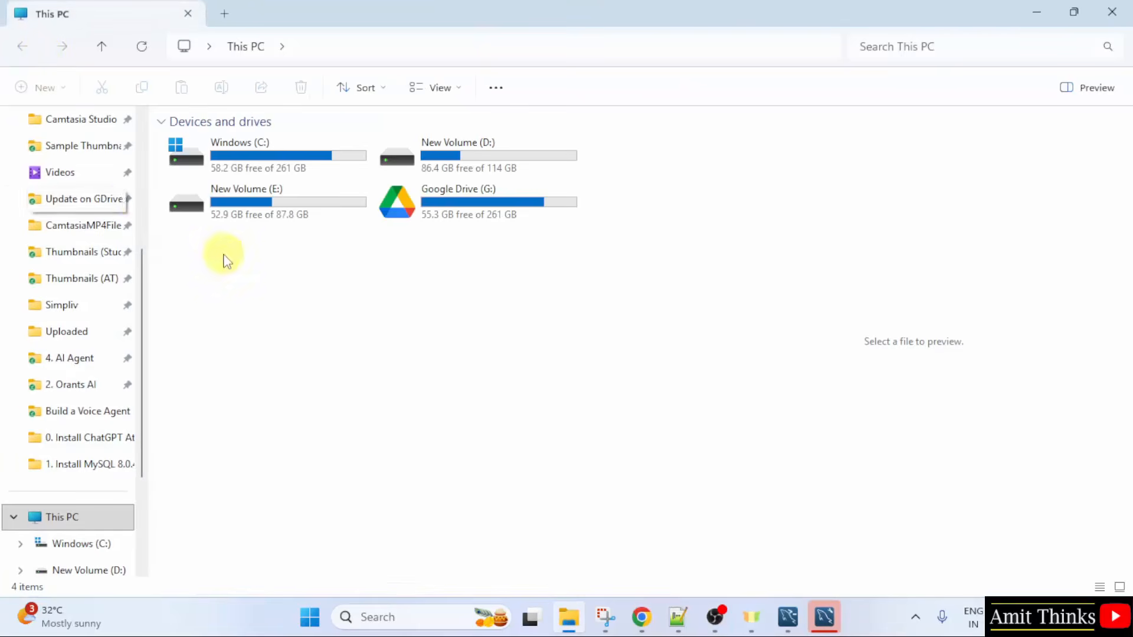
double_click(310, 159)
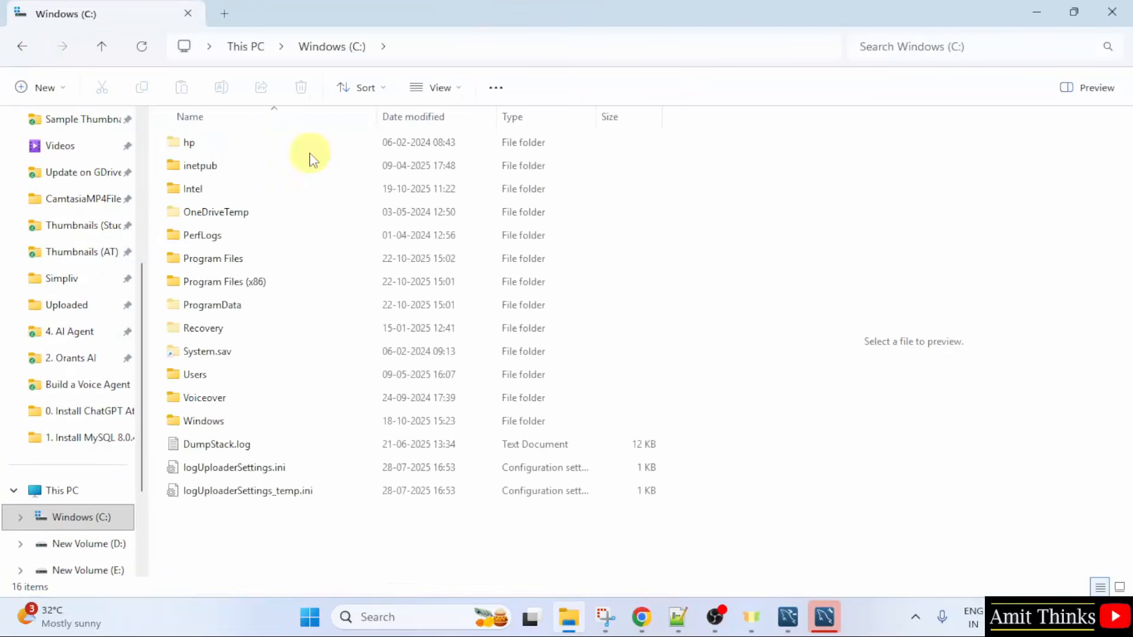
double_click(271, 261)
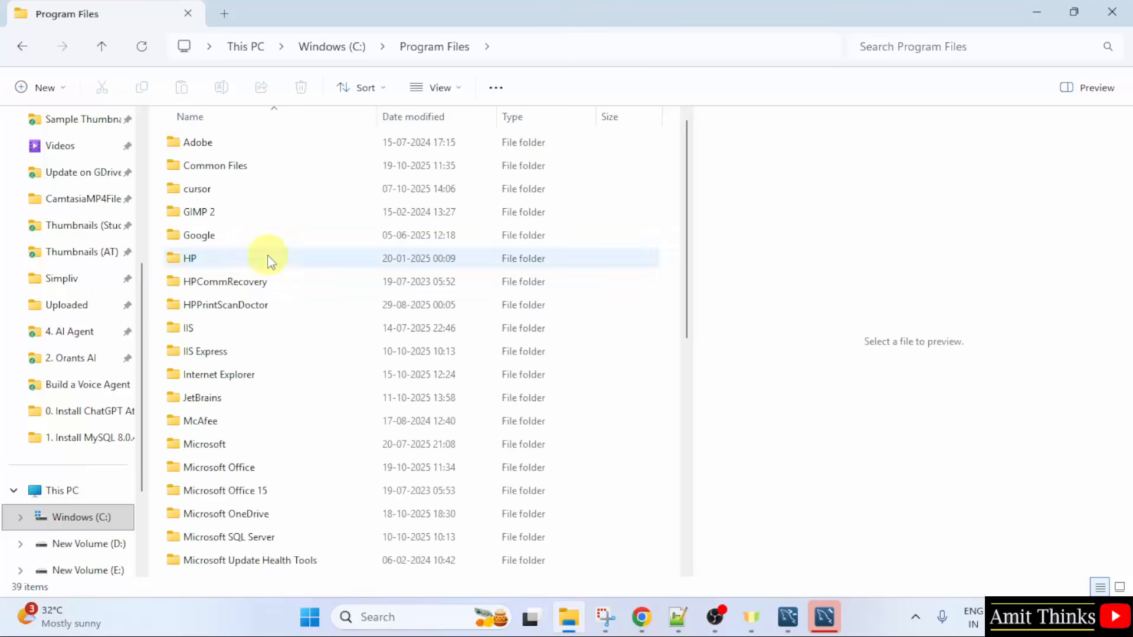
scroll(690, 284, down, 1)
scroll(687, 331, down, 4)
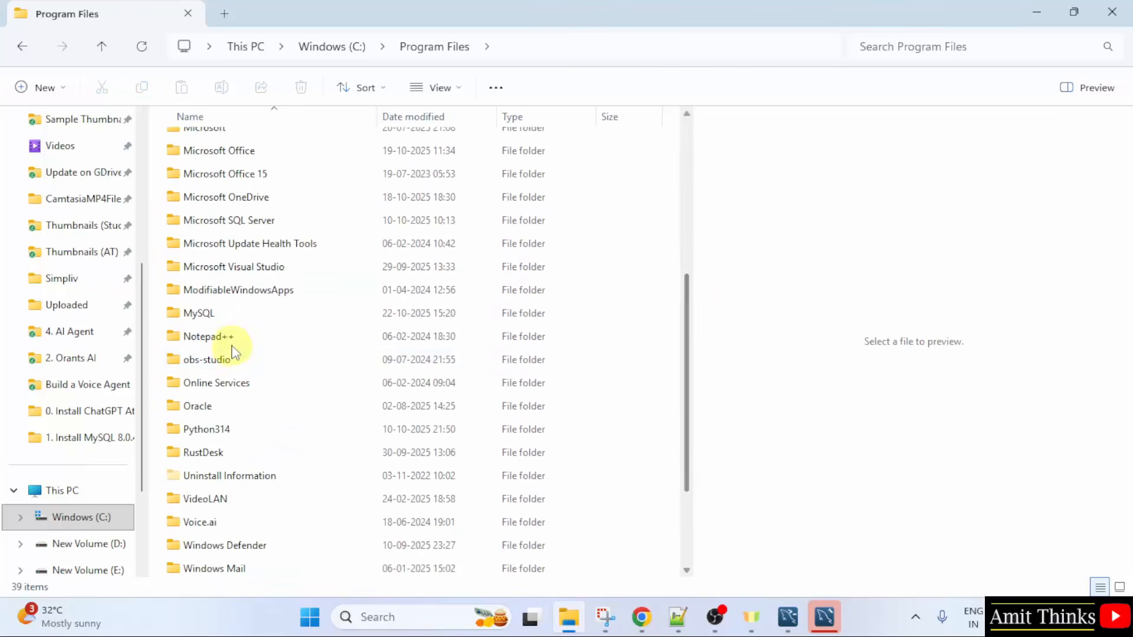
click(229, 314)
double_click(230, 317)
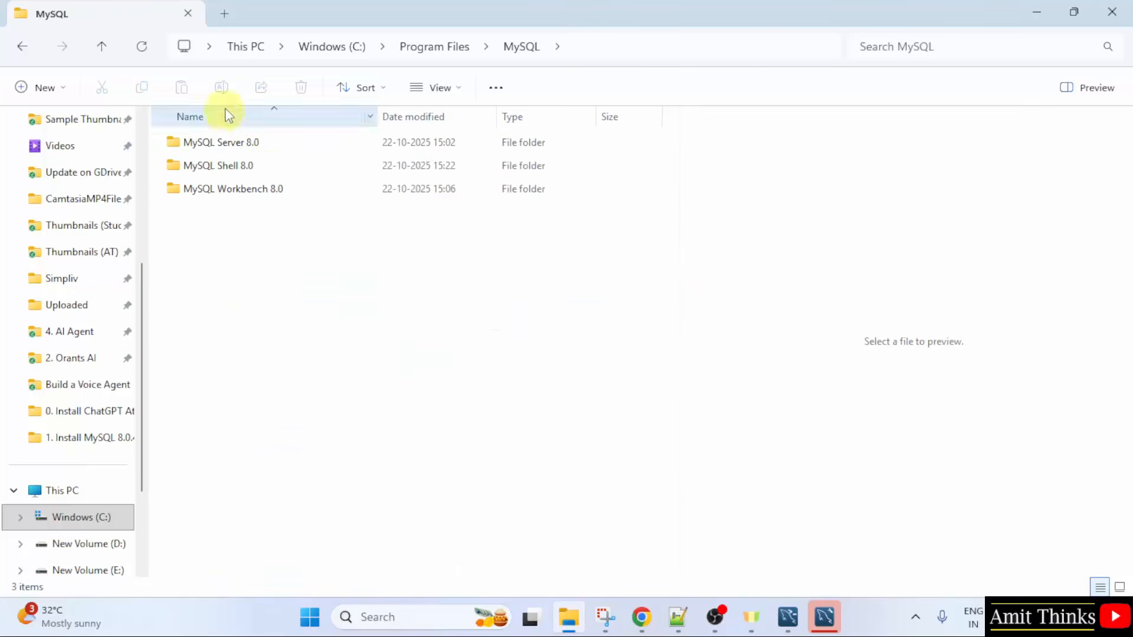
double_click(267, 142)
double_click(271, 143)
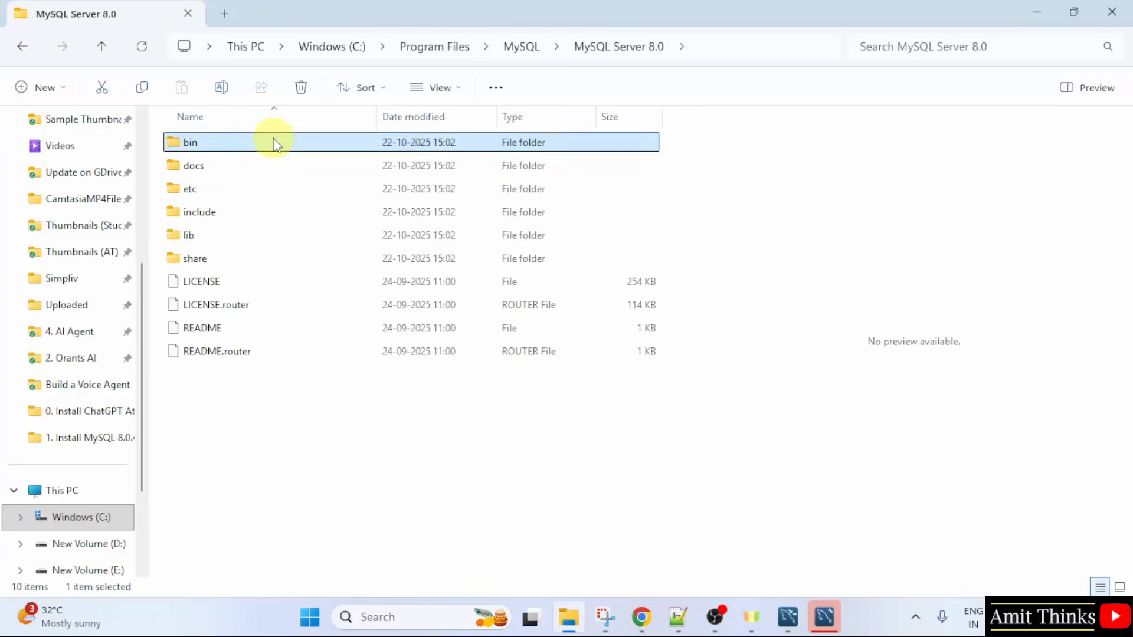
Step: Copy the full path of the MySQL Server bin folder and minimize File Explorer
click(755, 46)
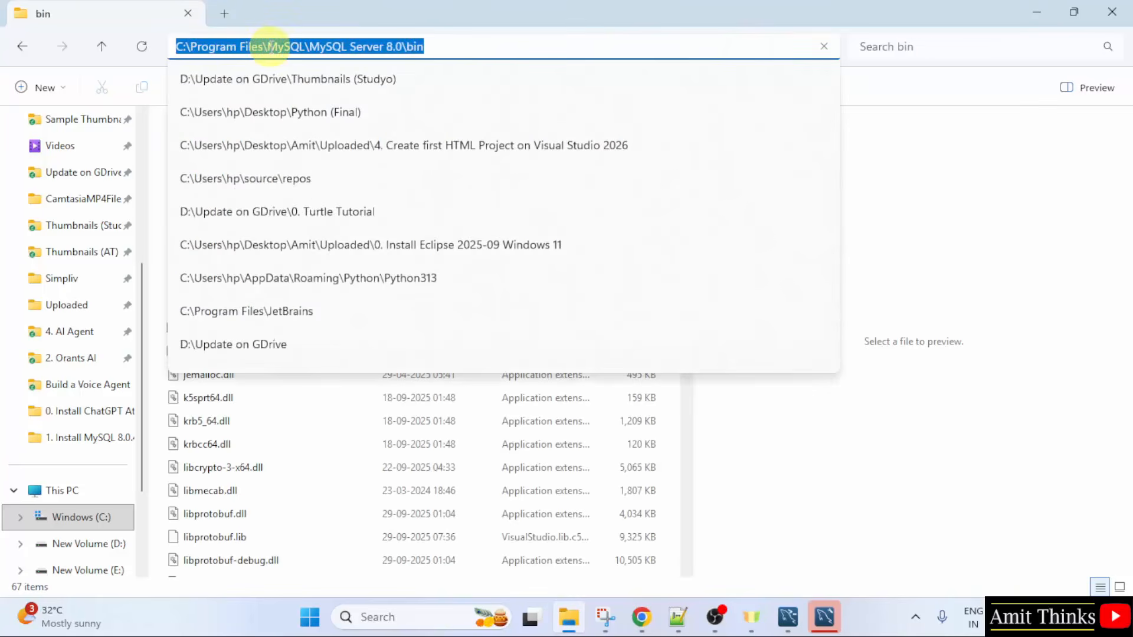
right_click(271, 49)
click(330, 91)
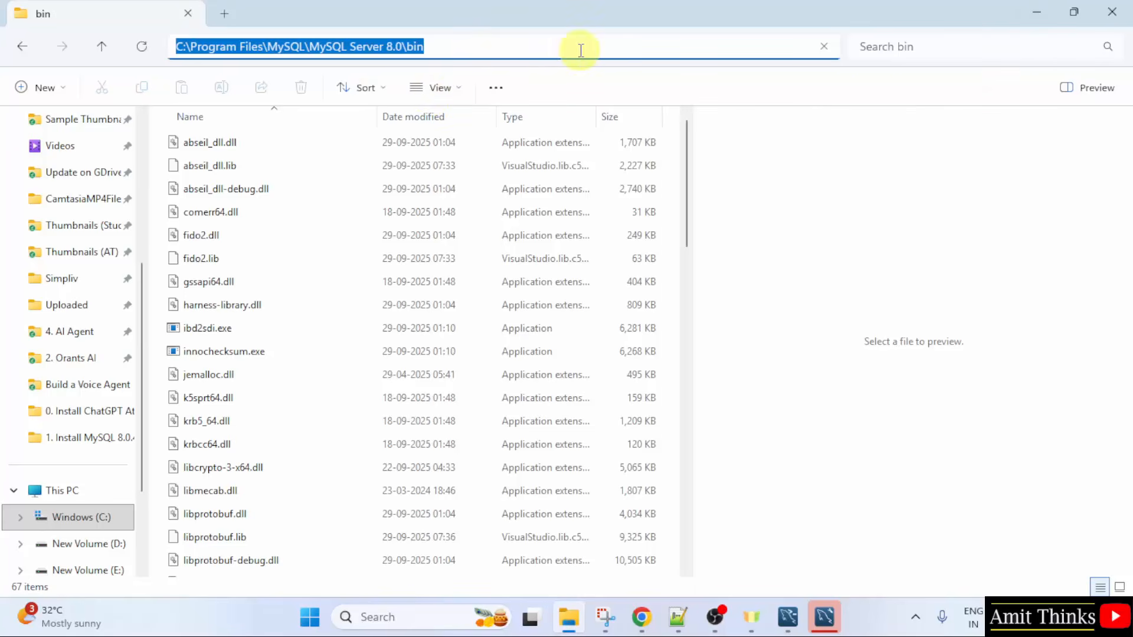
click(1037, 13)
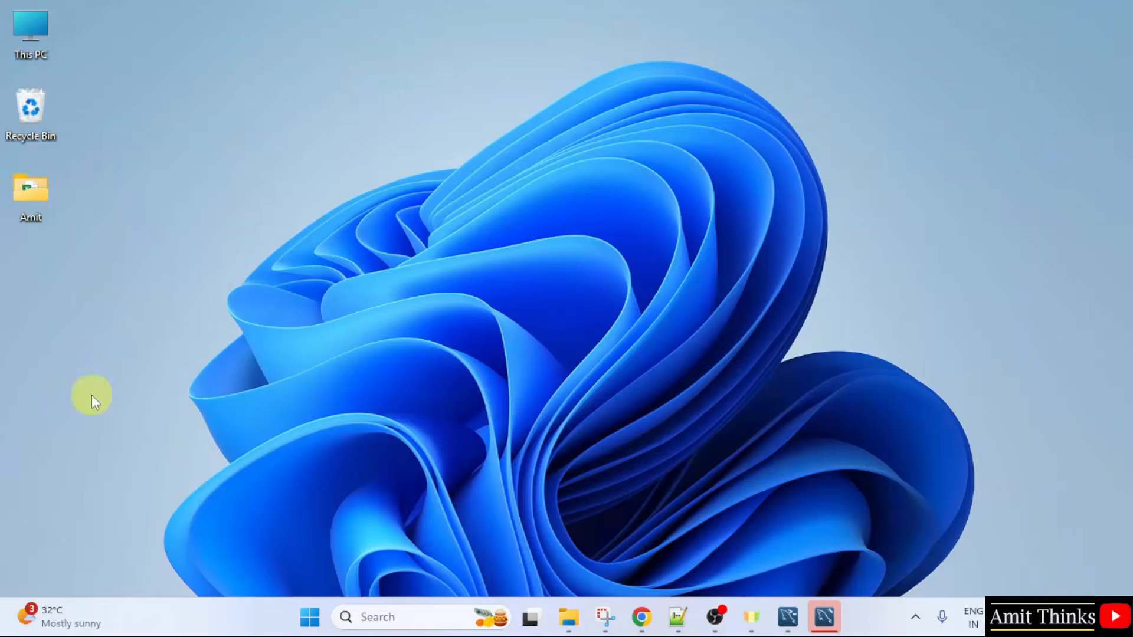
Step: Search Windows for "environment variables" and open the Environment Variables dialog from System Properties
click(313, 600)
text(en)
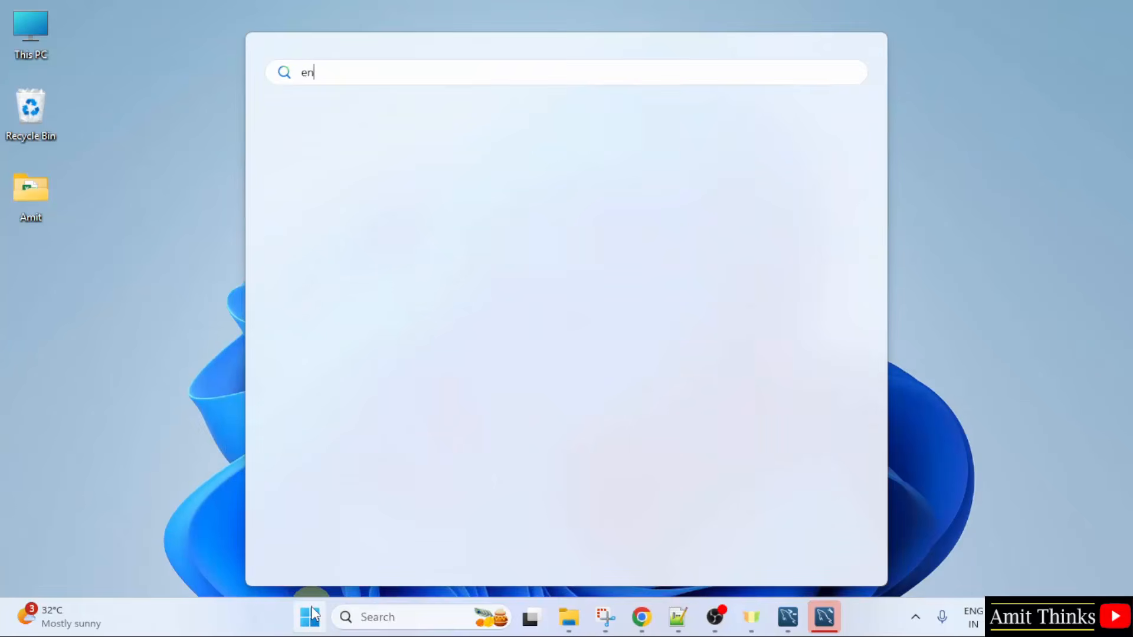
text(vironment variables)
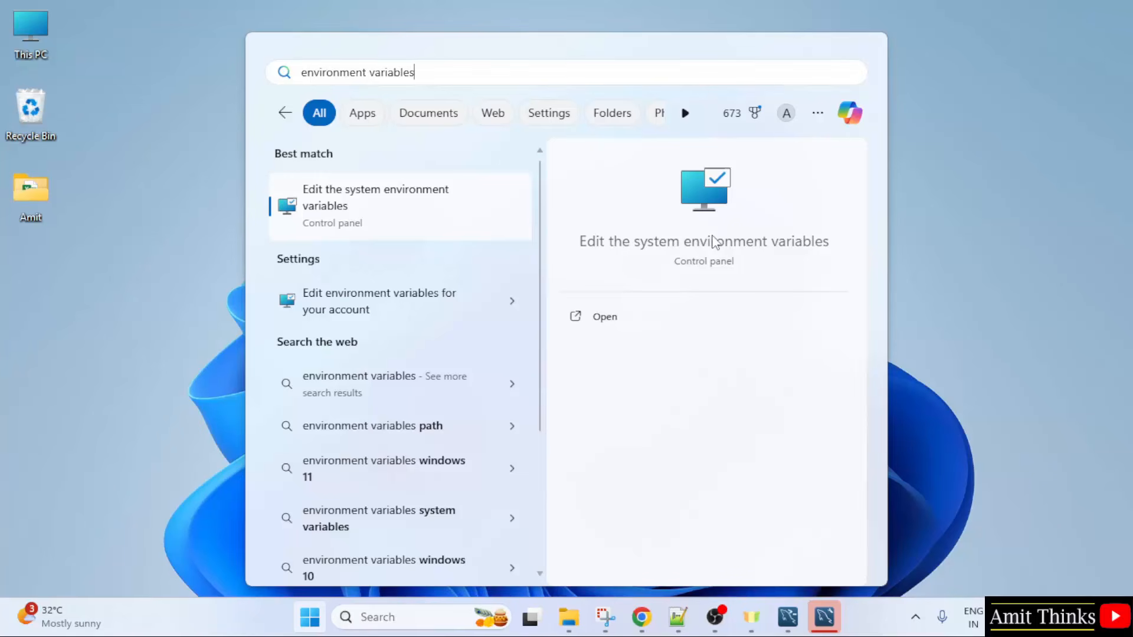
click(642, 326)
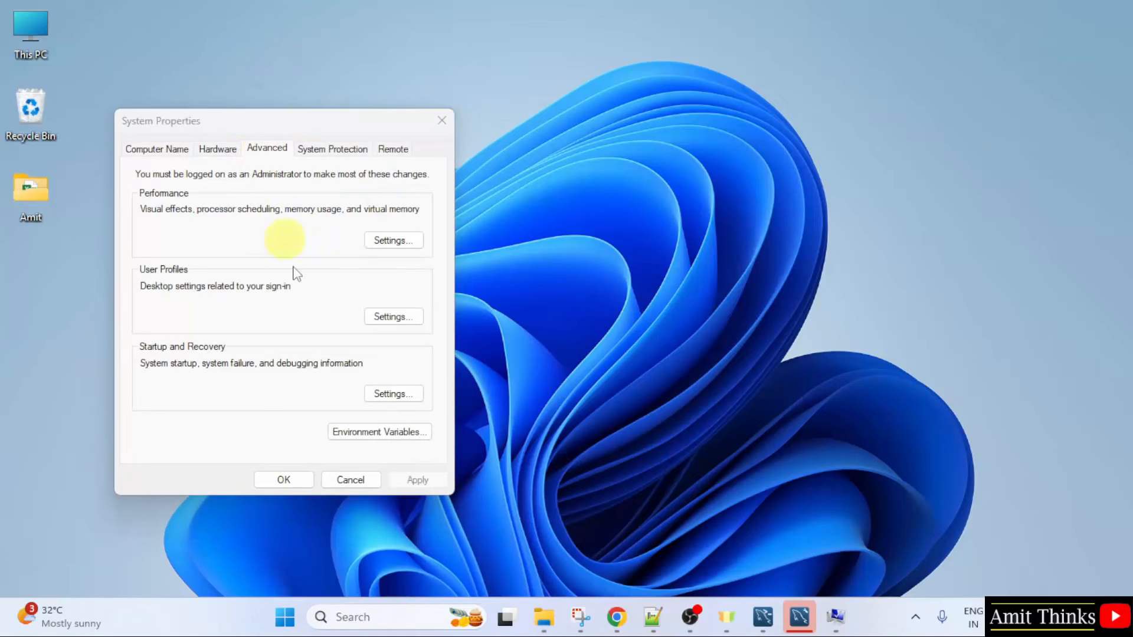
click(412, 436)
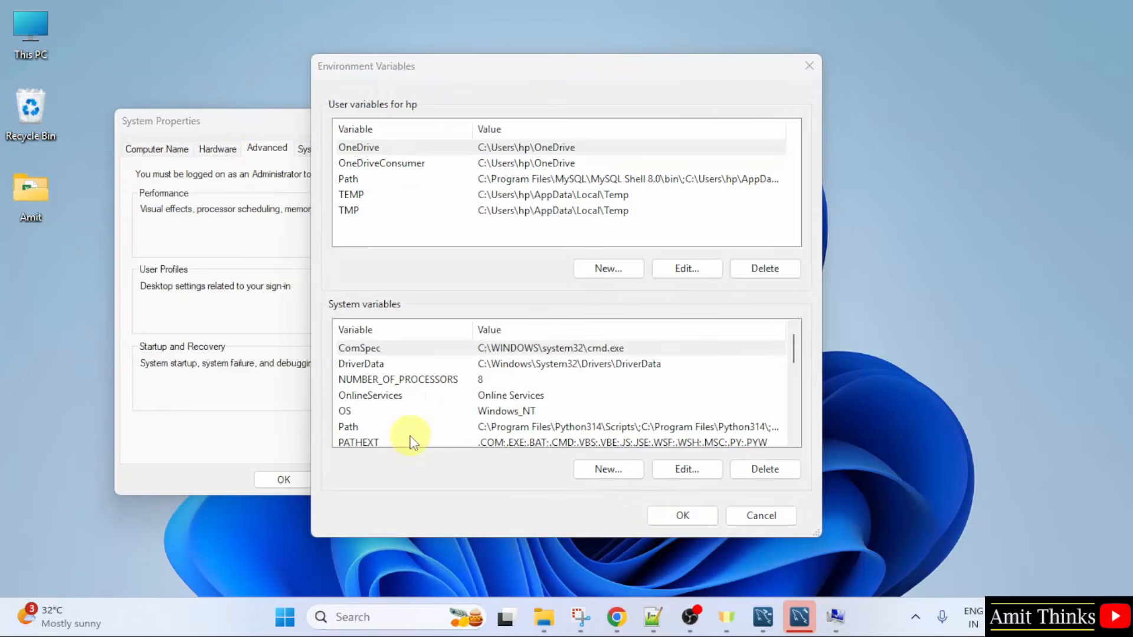
Step: Add the copied path C:\Program Files\MySQL\MySQL Server 8.0\bin as a new entry in the system Path variable and confirm all open dialogs
click(538, 427)
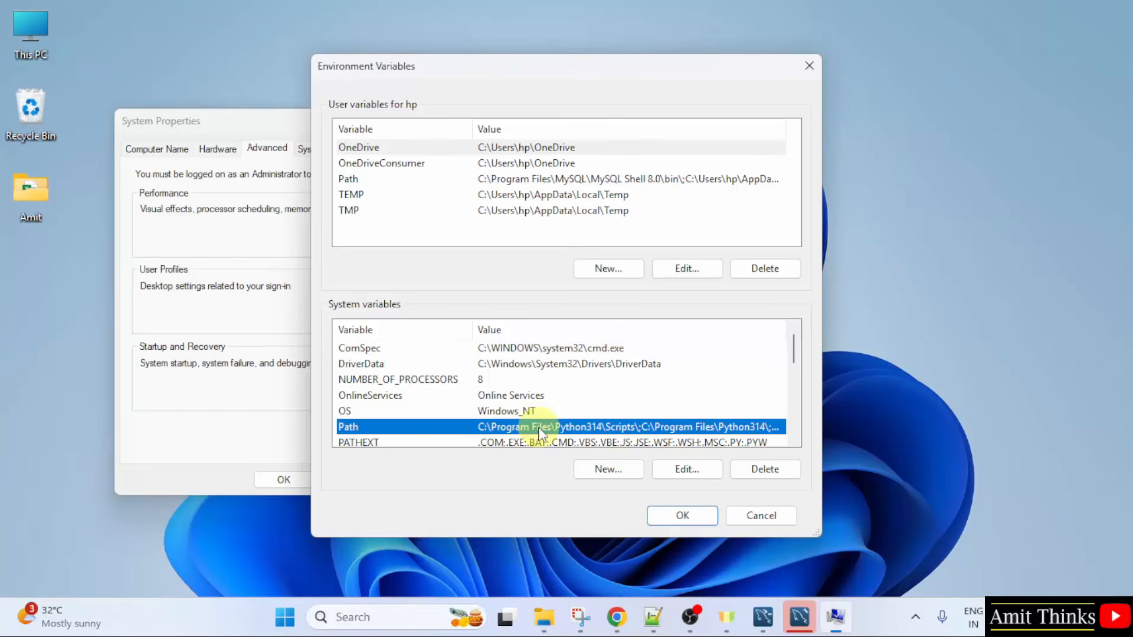
double_click(539, 429)
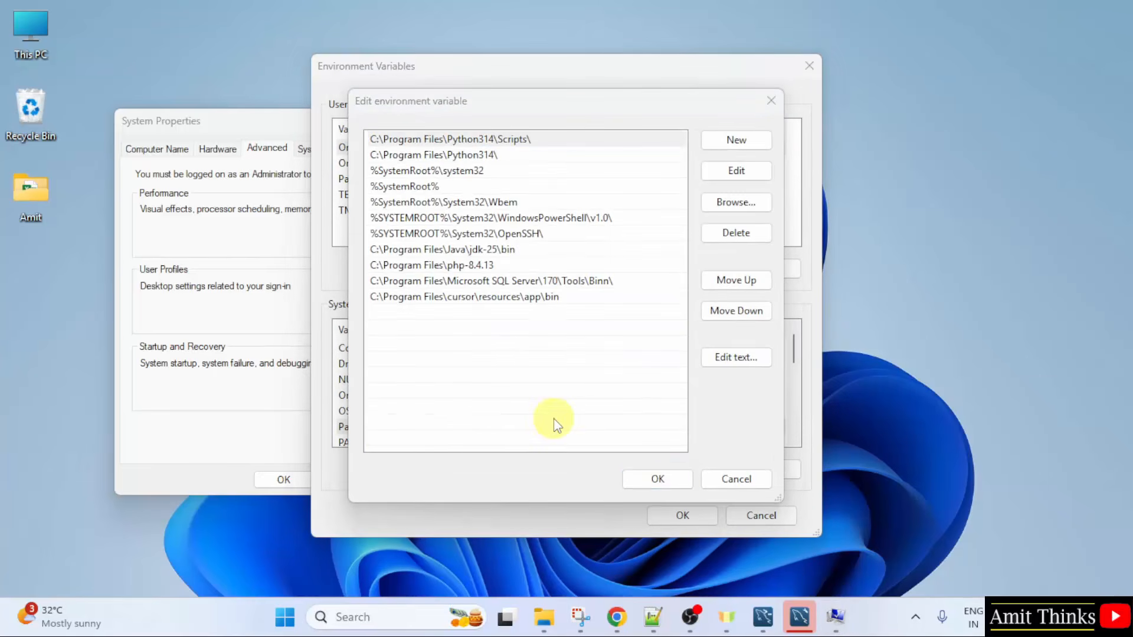
click(730, 142)
right_click(375, 312)
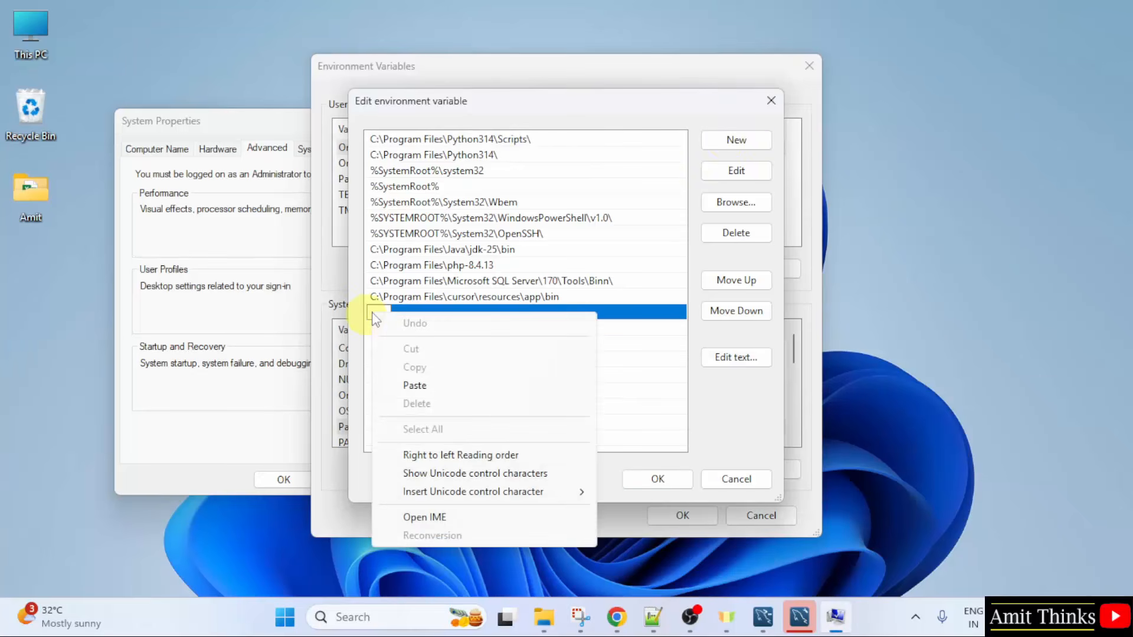
click(414, 385)
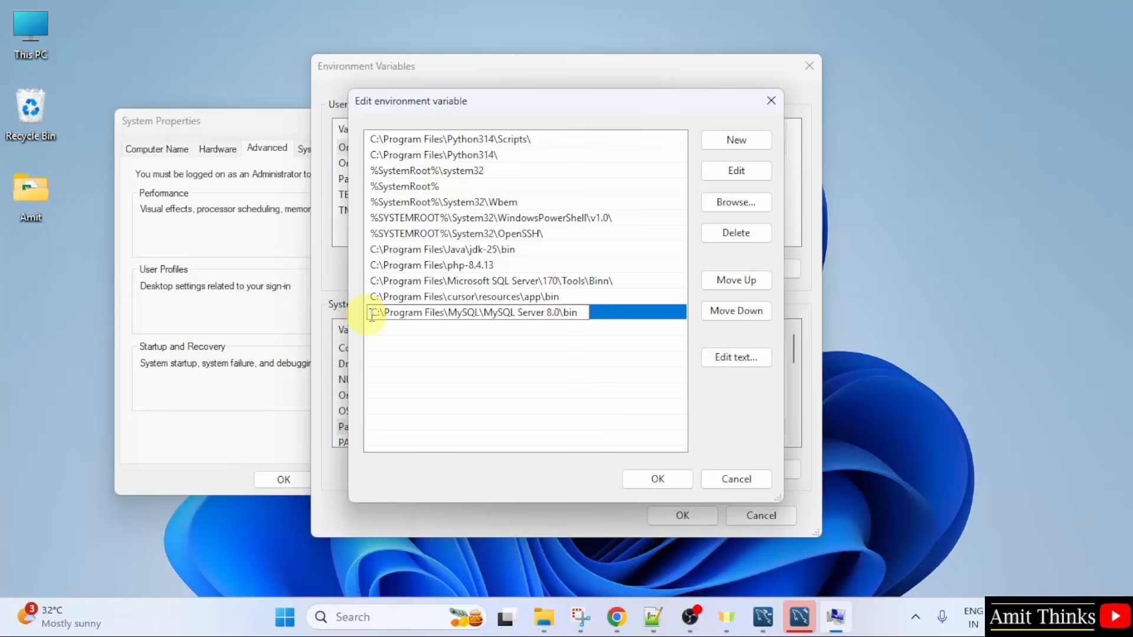
key(Return)
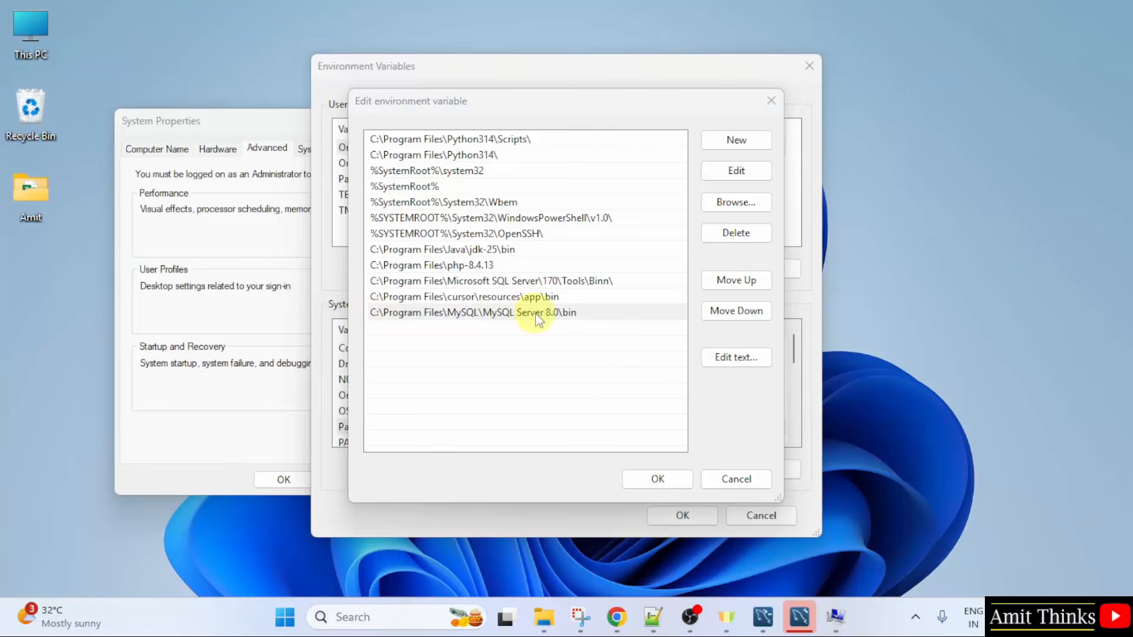
click(672, 480)
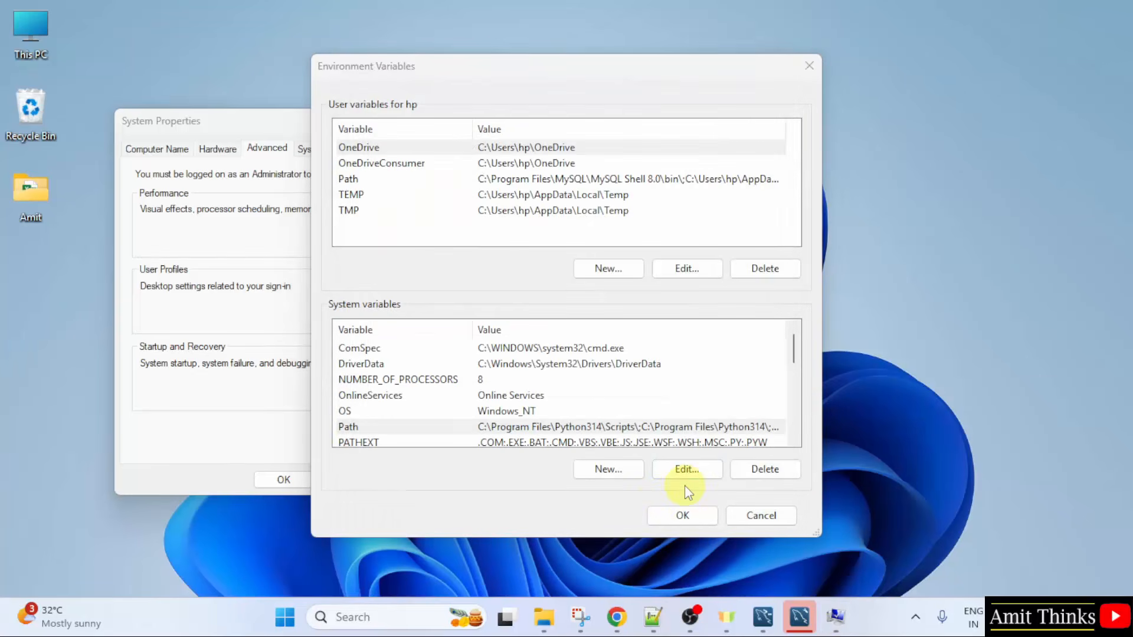
click(683, 514)
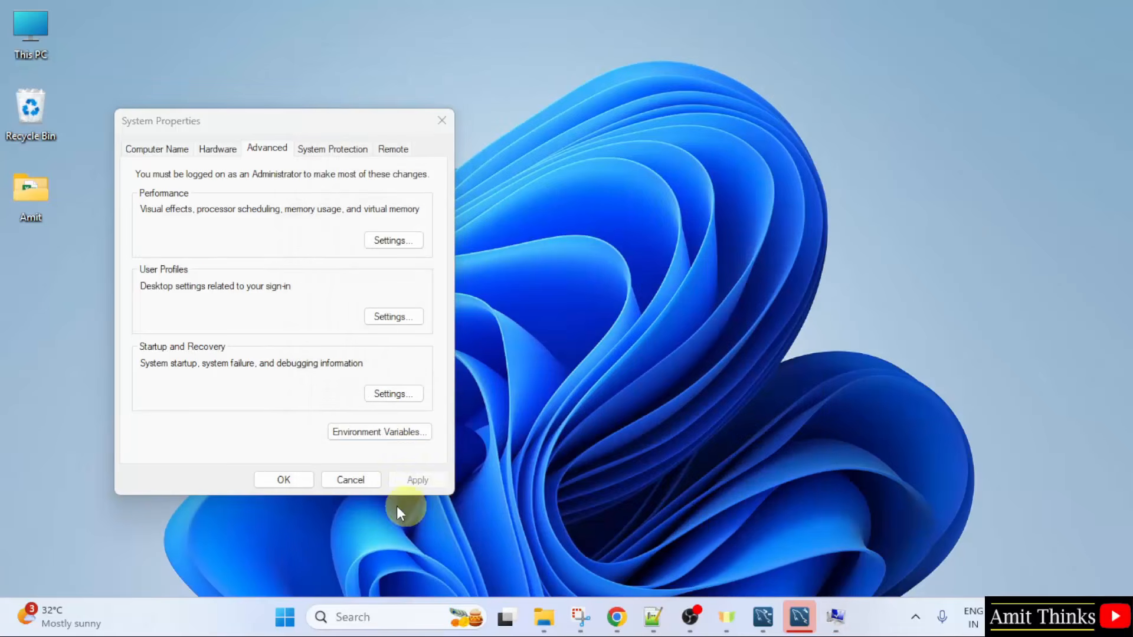
click(289, 485)
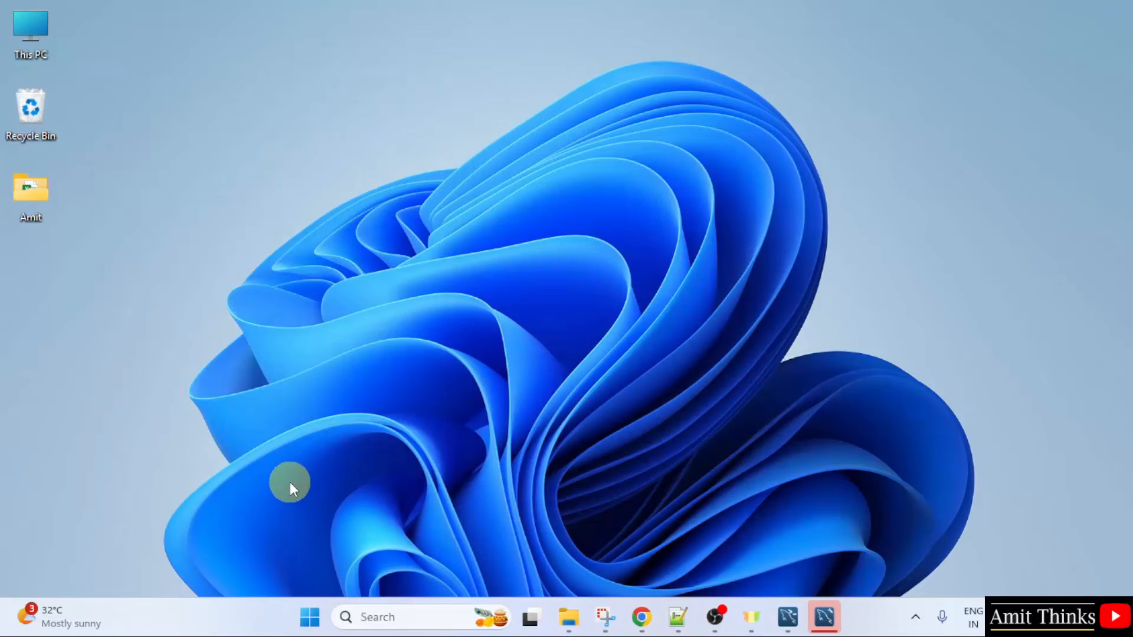
Step: Search Windows for "cmd", open Command Prompt and move its window higher on the desktop
click(294, 622)
text(cmd)
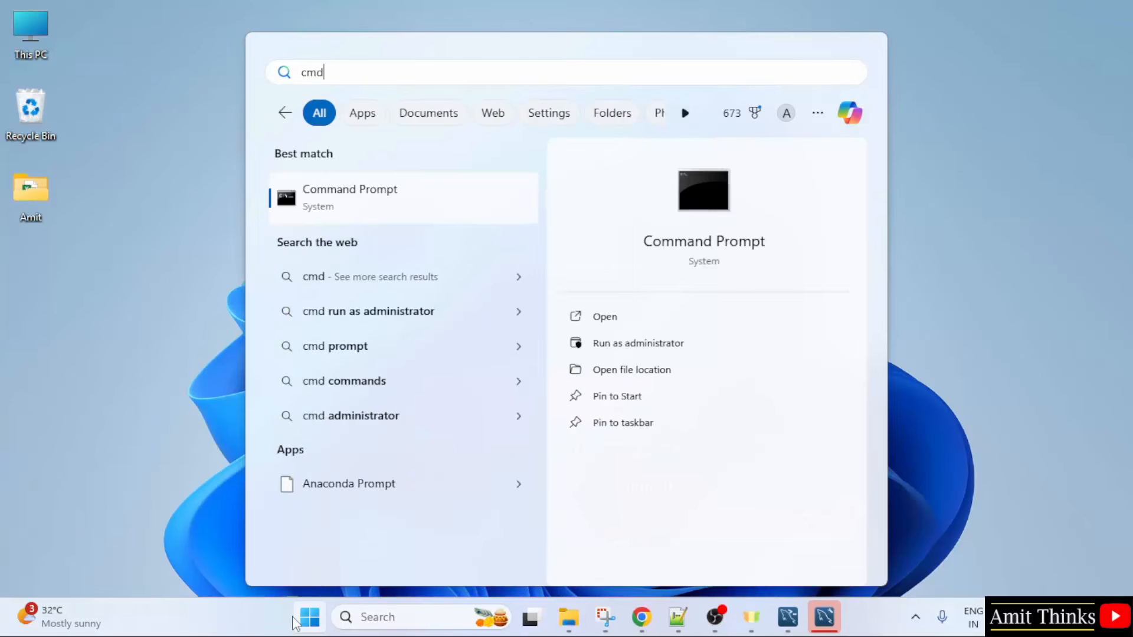
click(692, 321)
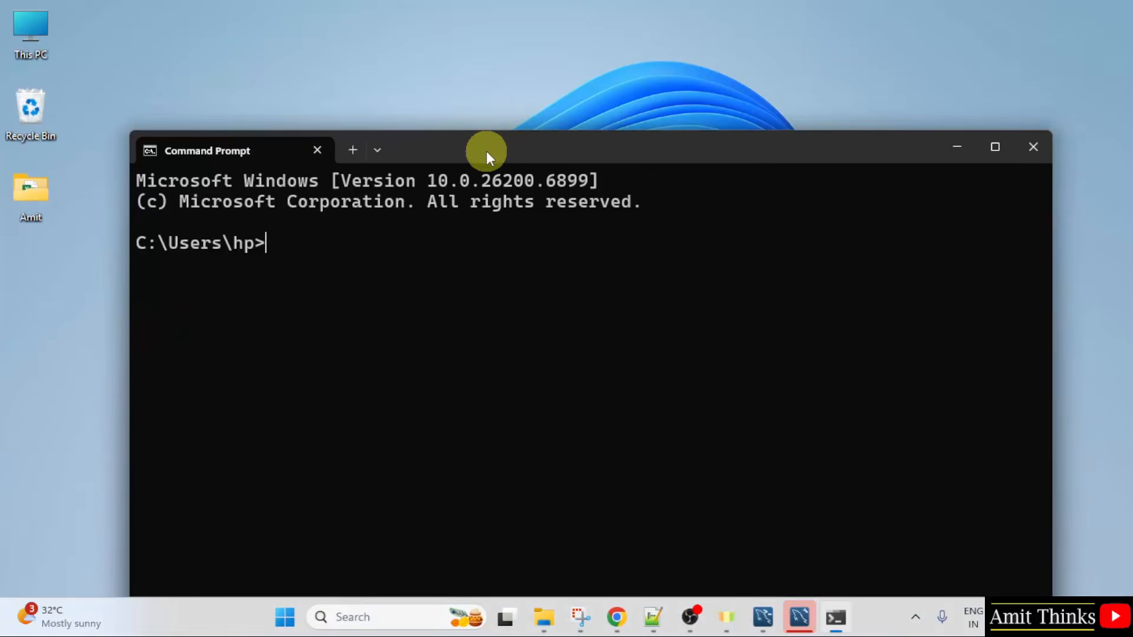
drag(486, 151, 497, 53)
Step: Log in to the MySQL server with the command mysql -u root -p and enter the root account's password
text(mysql -u)
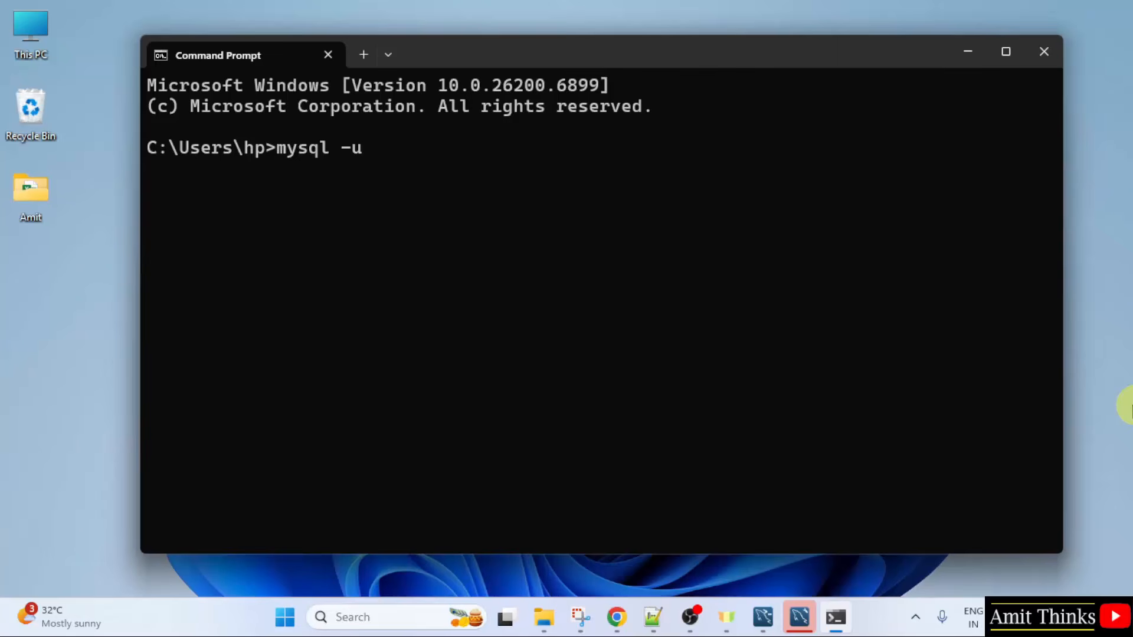
text( root)
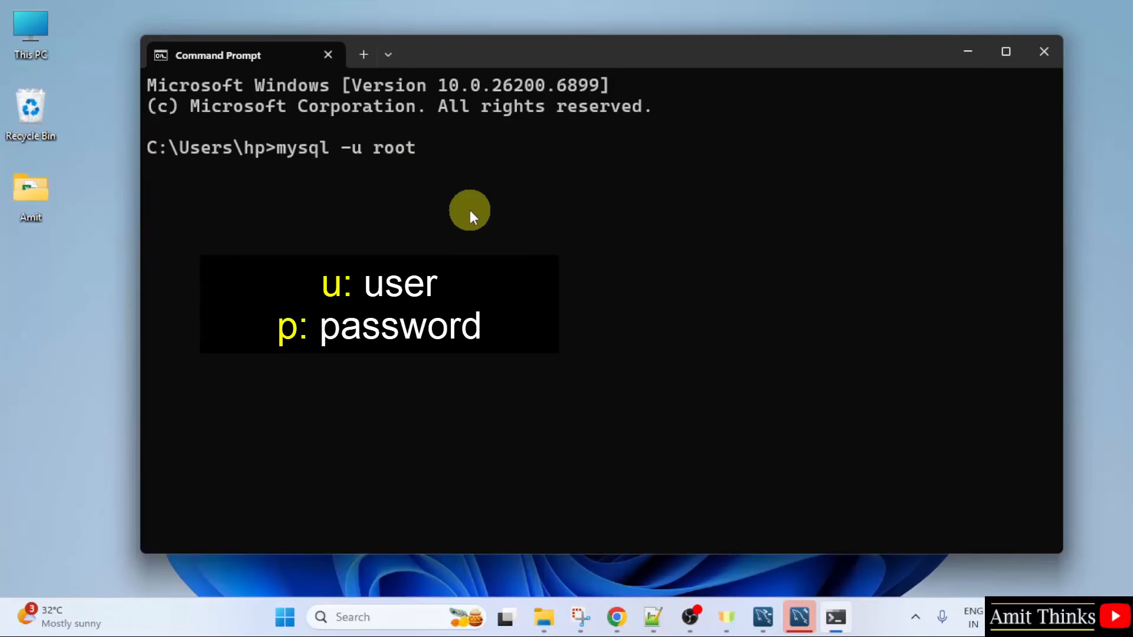
text( -p)
key(Return)
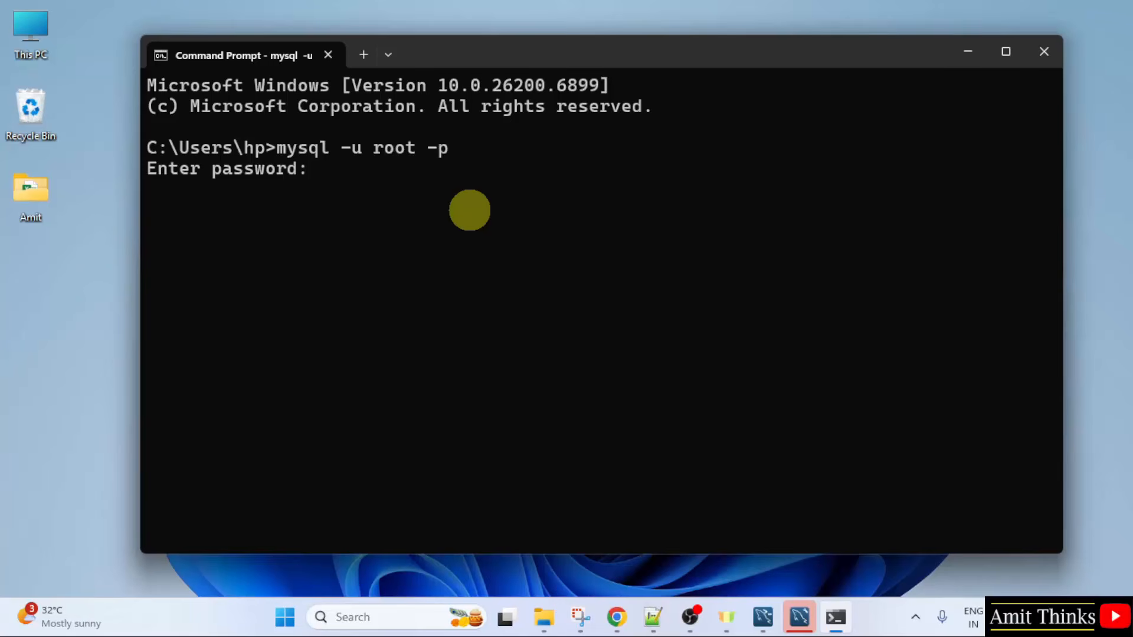
text(***********)
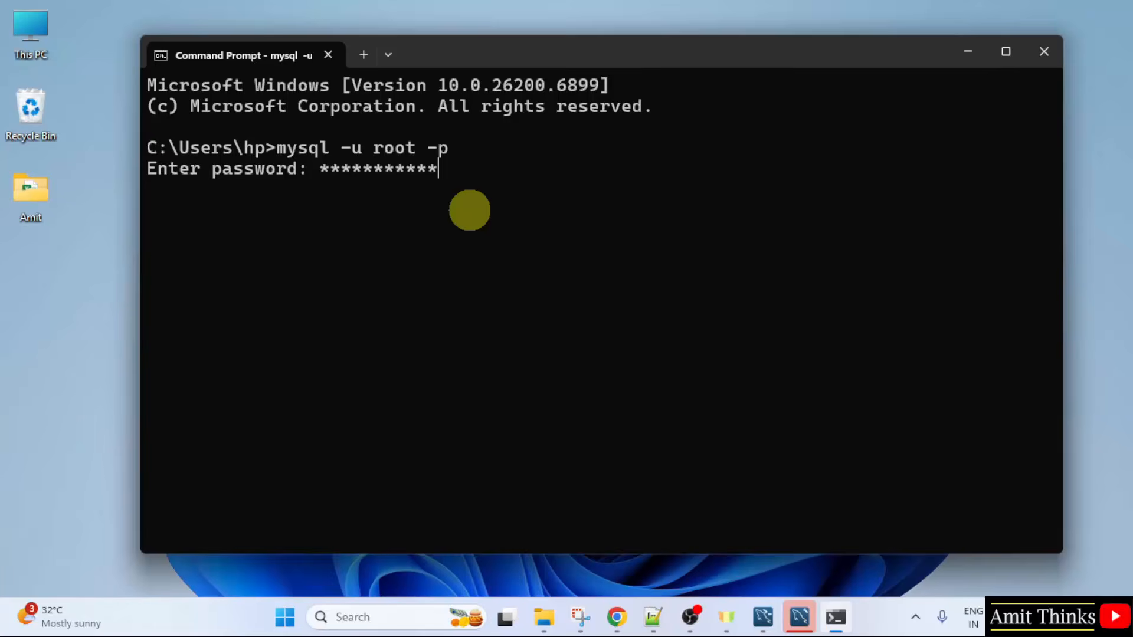
key(Return)
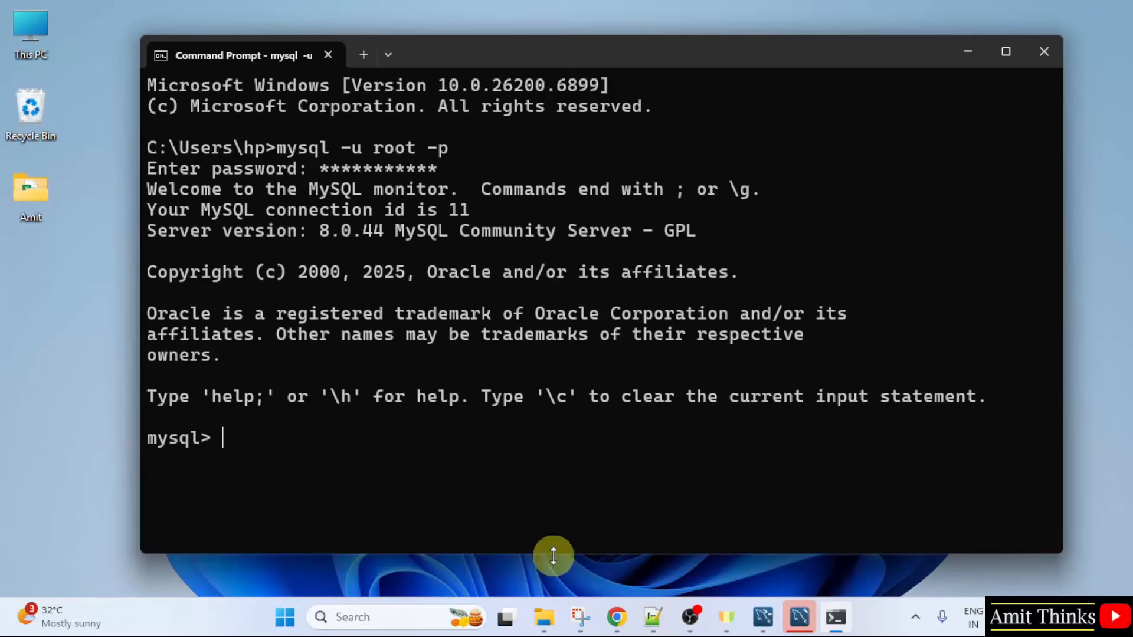
Step: Shorten the Command Prompt window and list the server's databases with show databases;
drag(553, 553, 604, 350)
text(s)
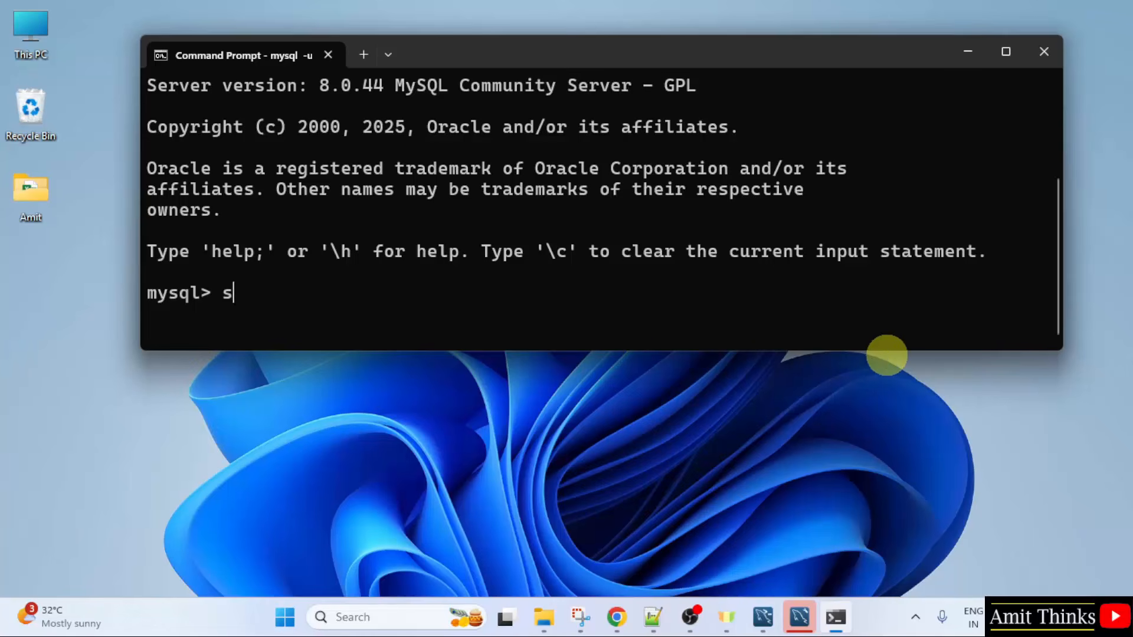
text(how databases)
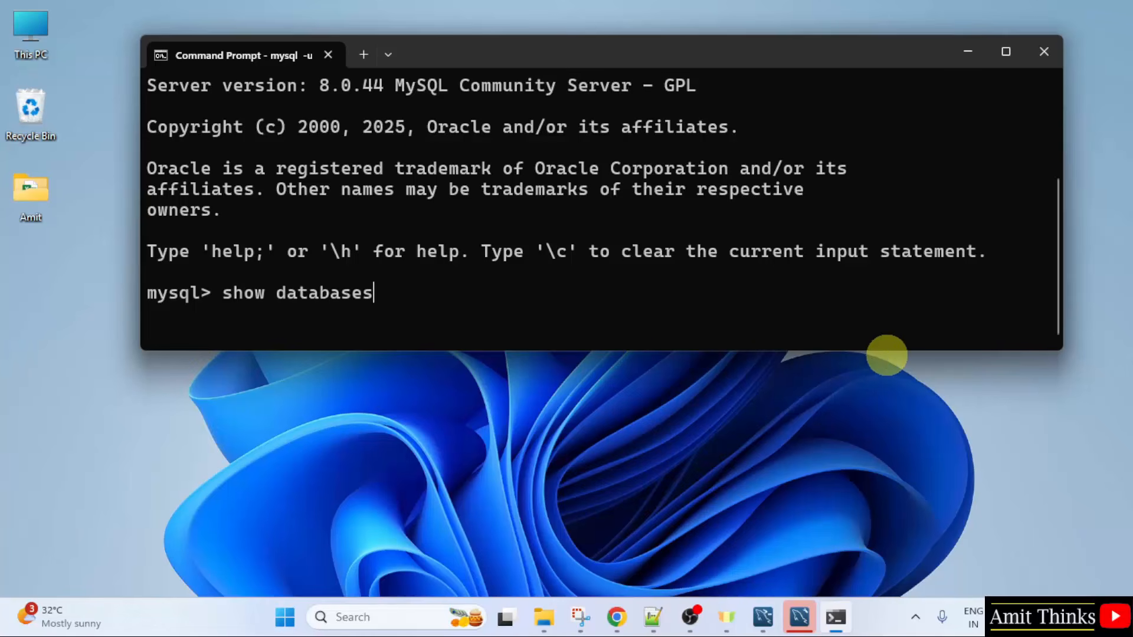
text(;)
key(Return)
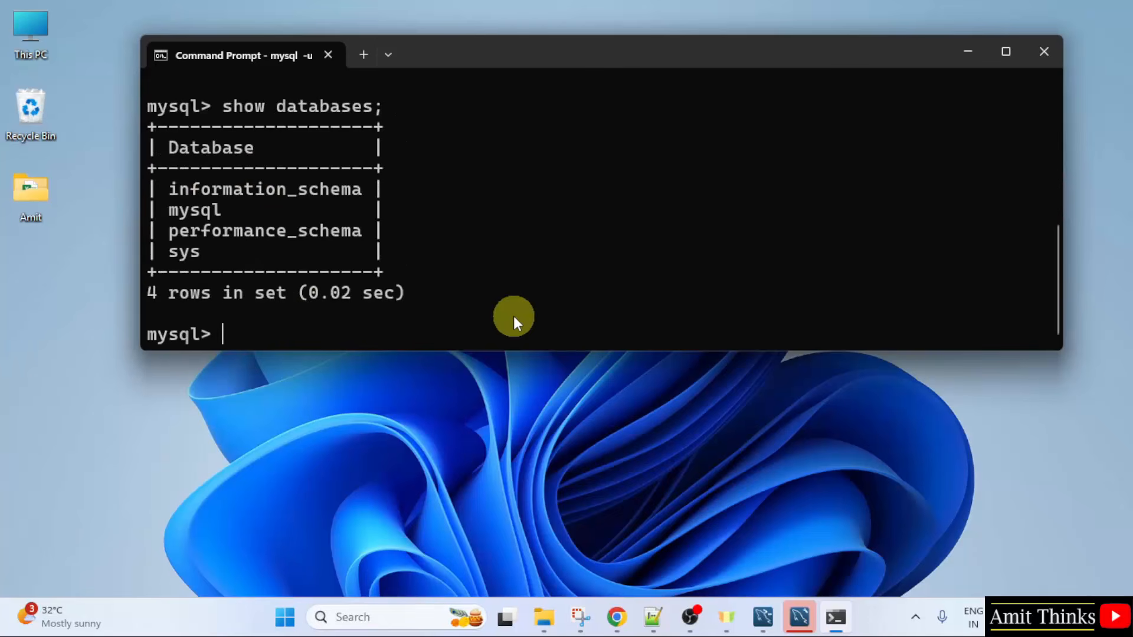
Step: Create a new database named amitdb with the statement create database amitdb;
text(create da)
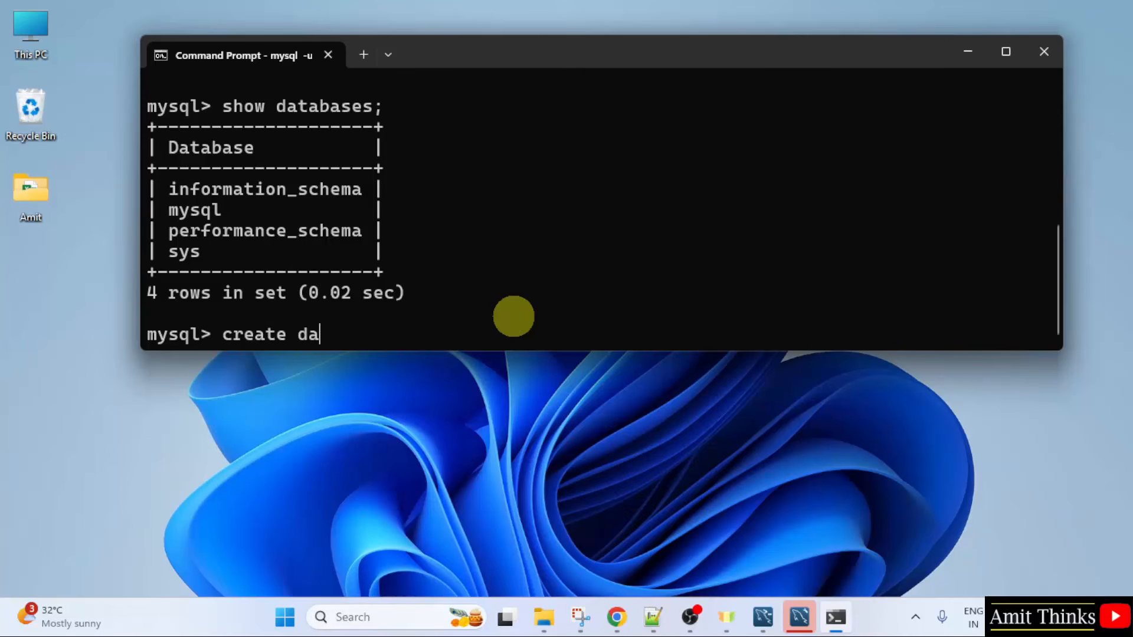
text(tabase a)
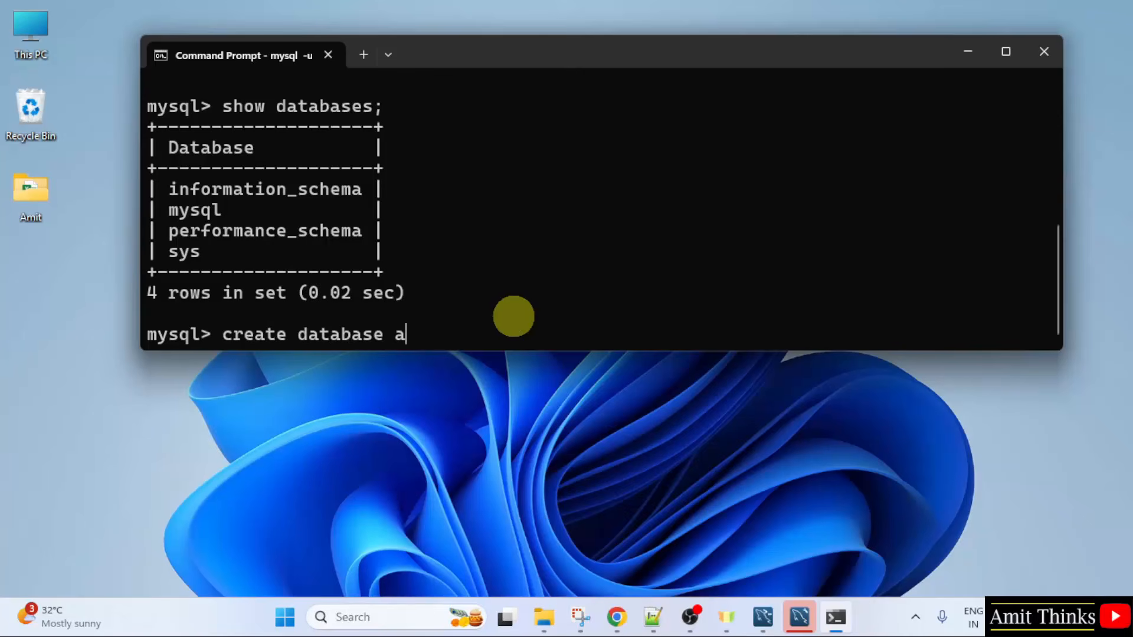
text(mitdb)
text(;)
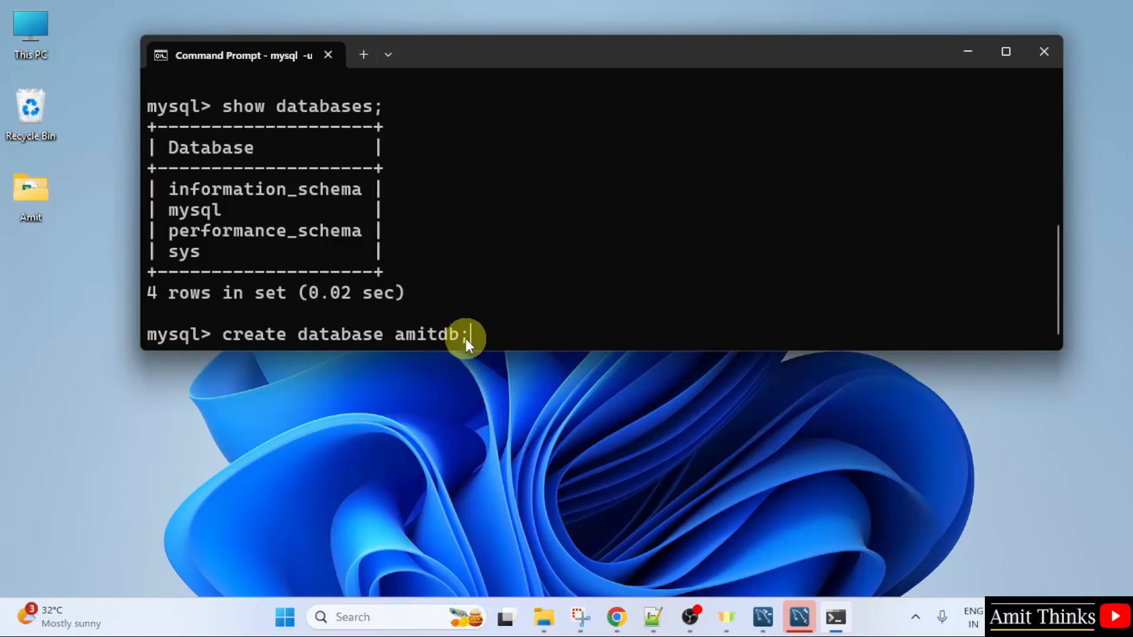
key(Return)
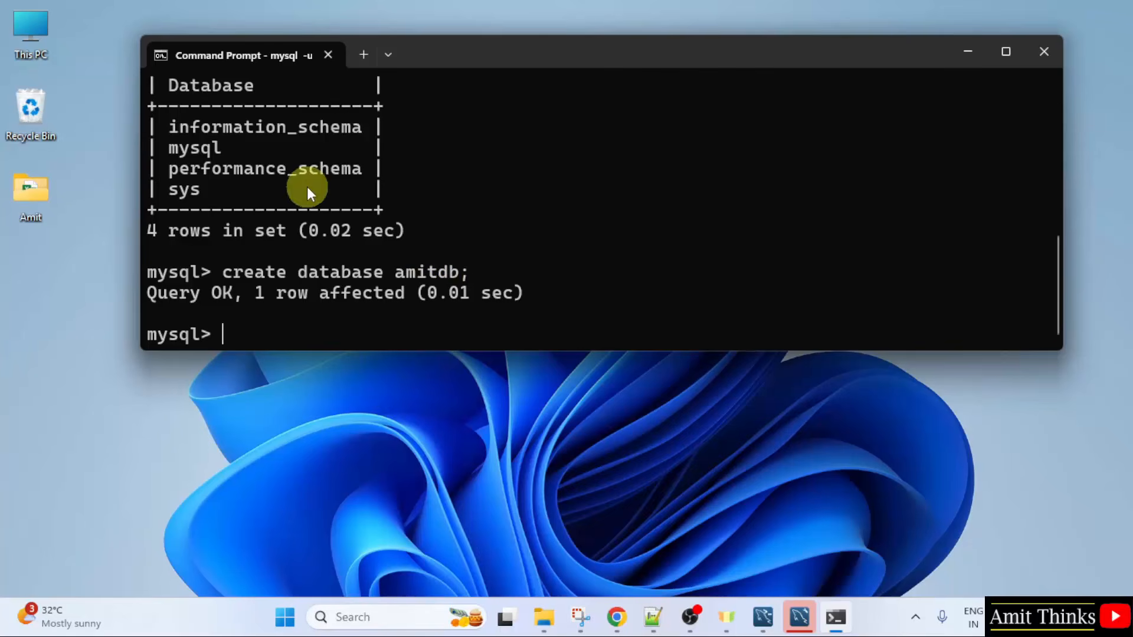
Step: Make the Command Prompt window taller and run show databases; again to check for the amitdb database
drag(940, 351, 950, 430)
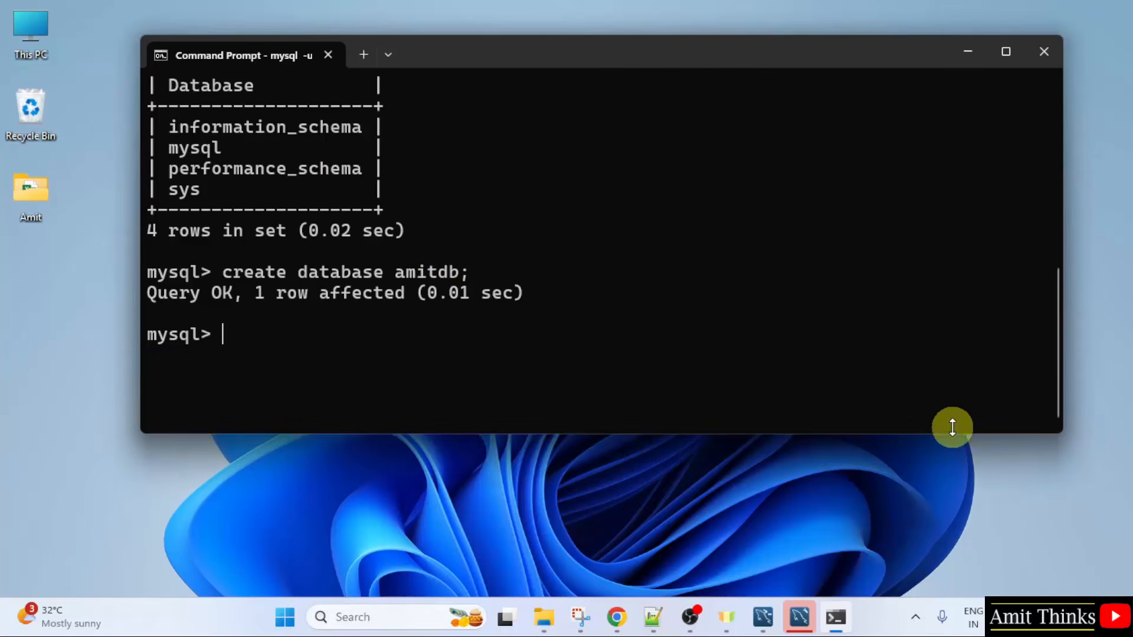
scroll(1041, 322, up, 1)
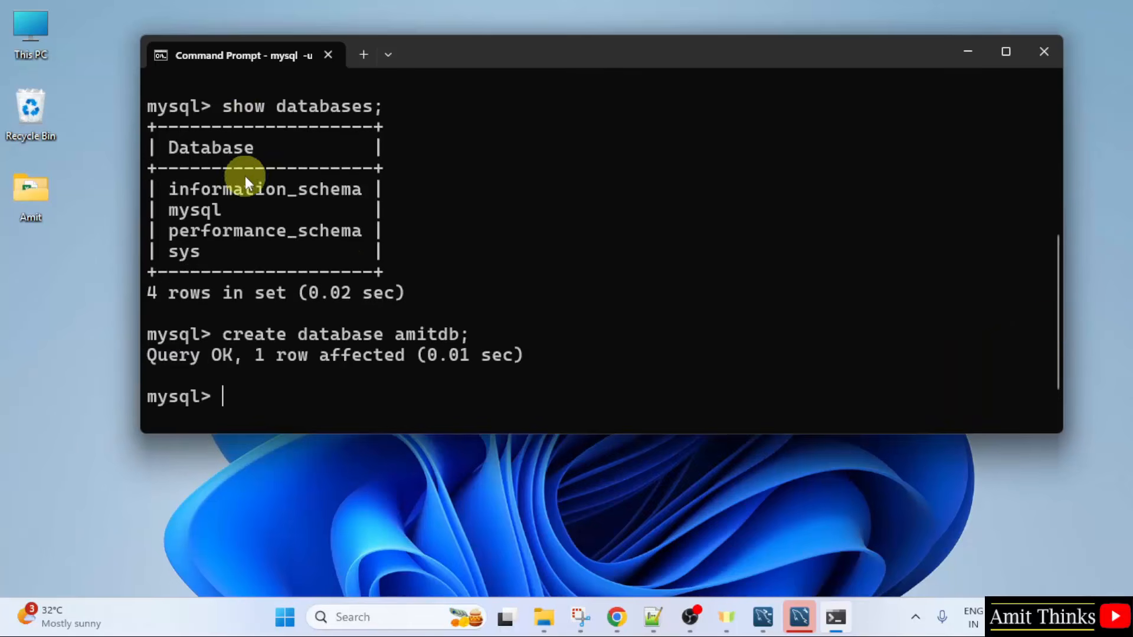
scroll(307, 357, down, 1)
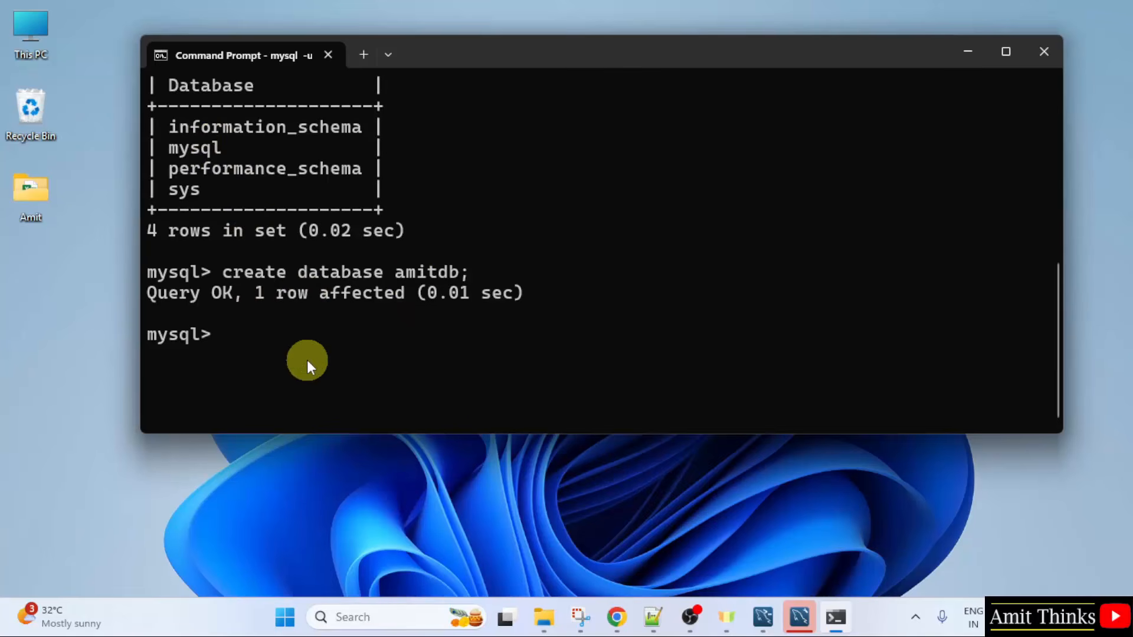
text(sh)
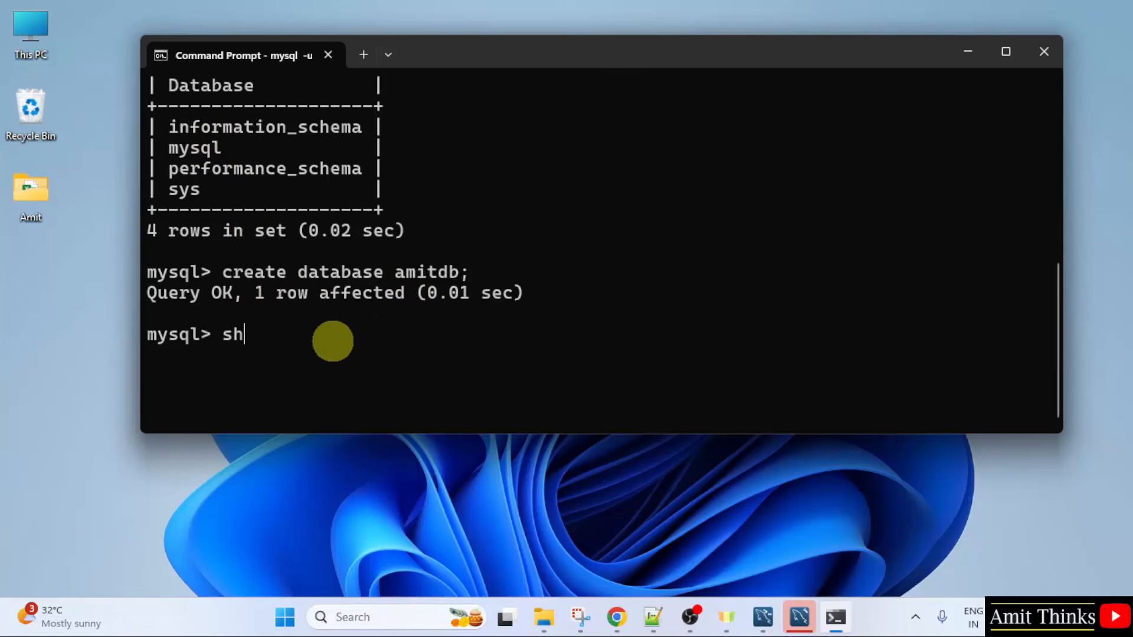
text(ow databases;)
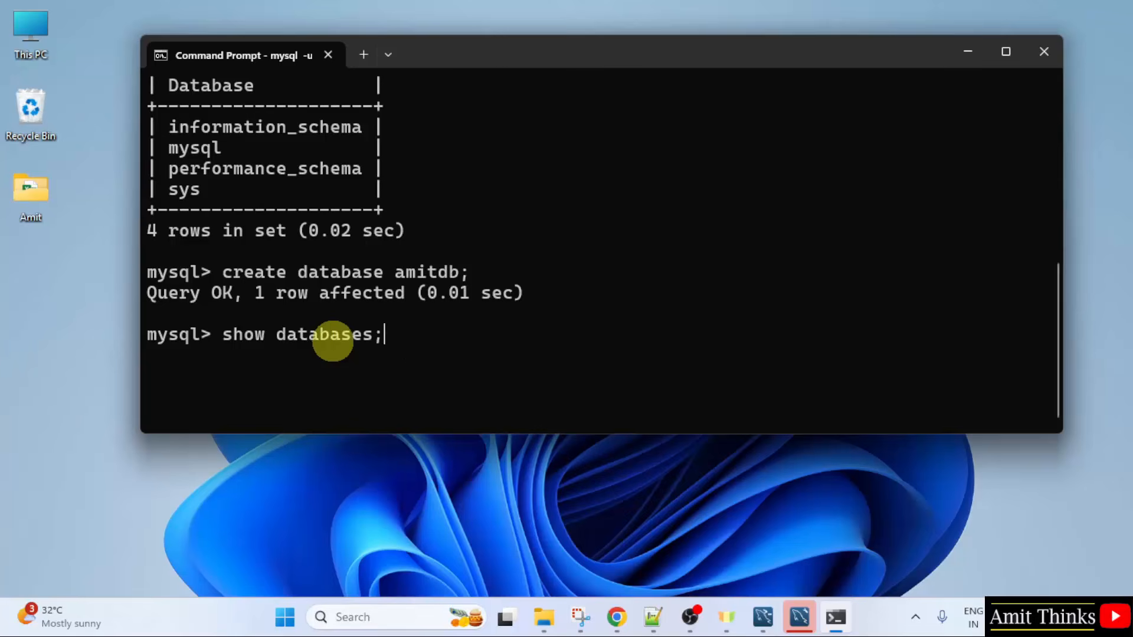
key(Return)
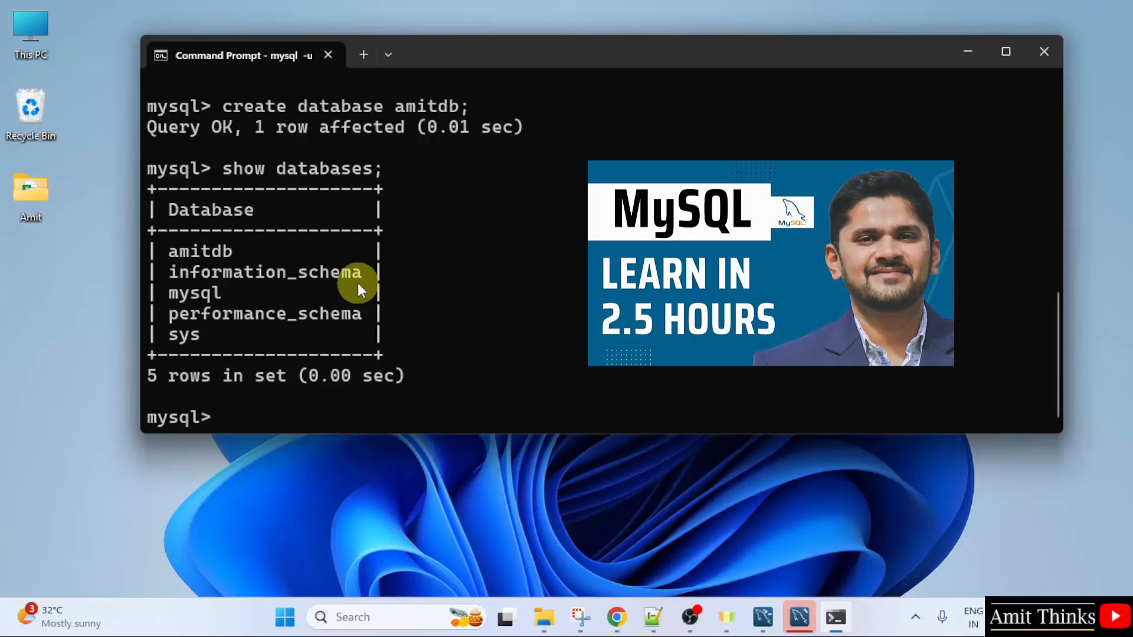
Step: Minimize Command Prompt, switch to MySQL Workbench and move its window higher on the desktop
click(968, 51)
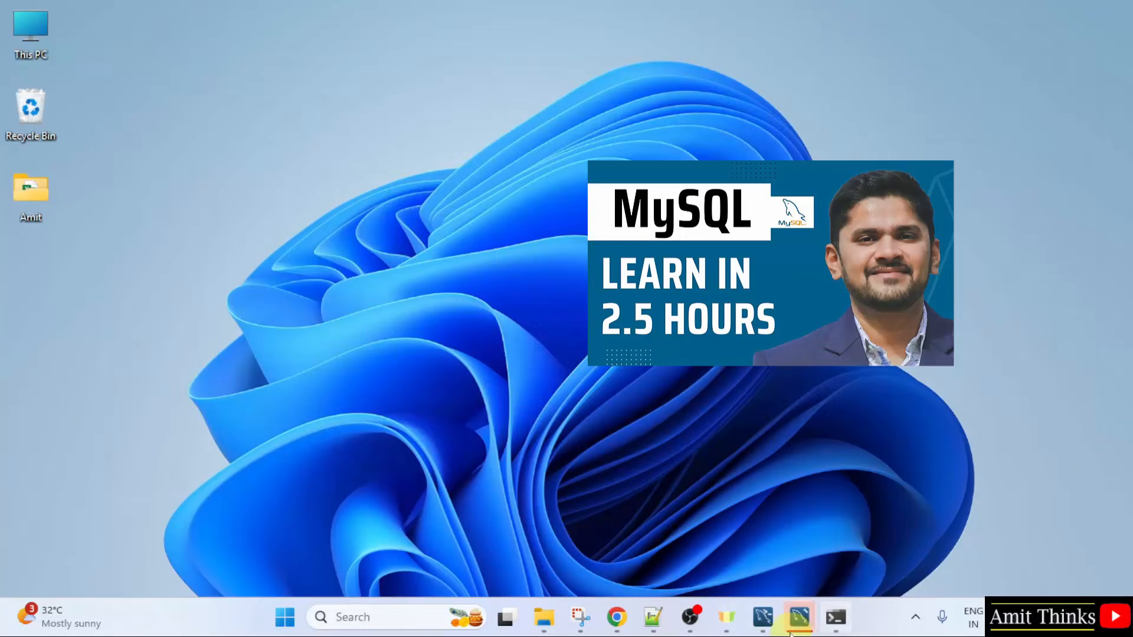
click(797, 622)
click(798, 626)
click(798, 629)
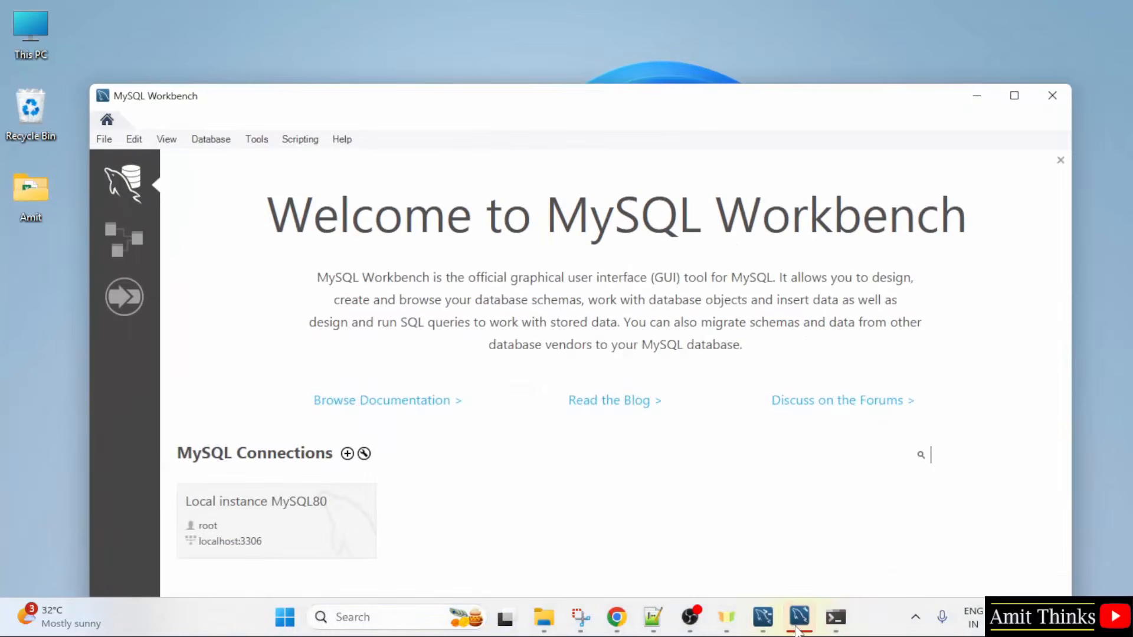
drag(619, 112, 609, 39)
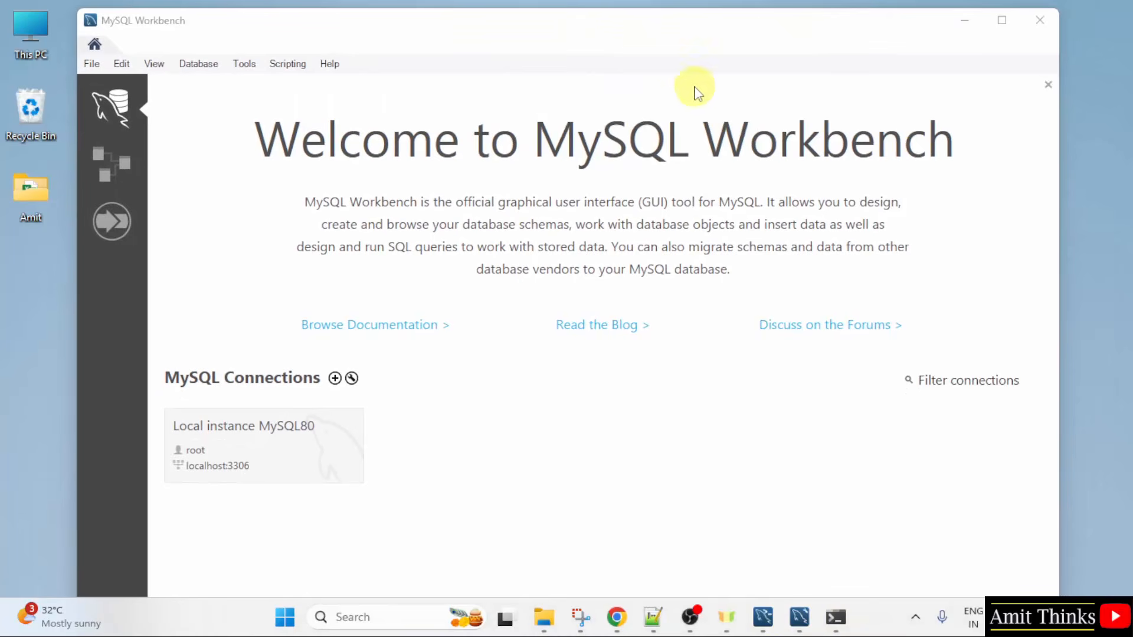
Step: Connect to Local instance MySQL80 as root by entering the account password, with the password saved in the vault
click(292, 447)
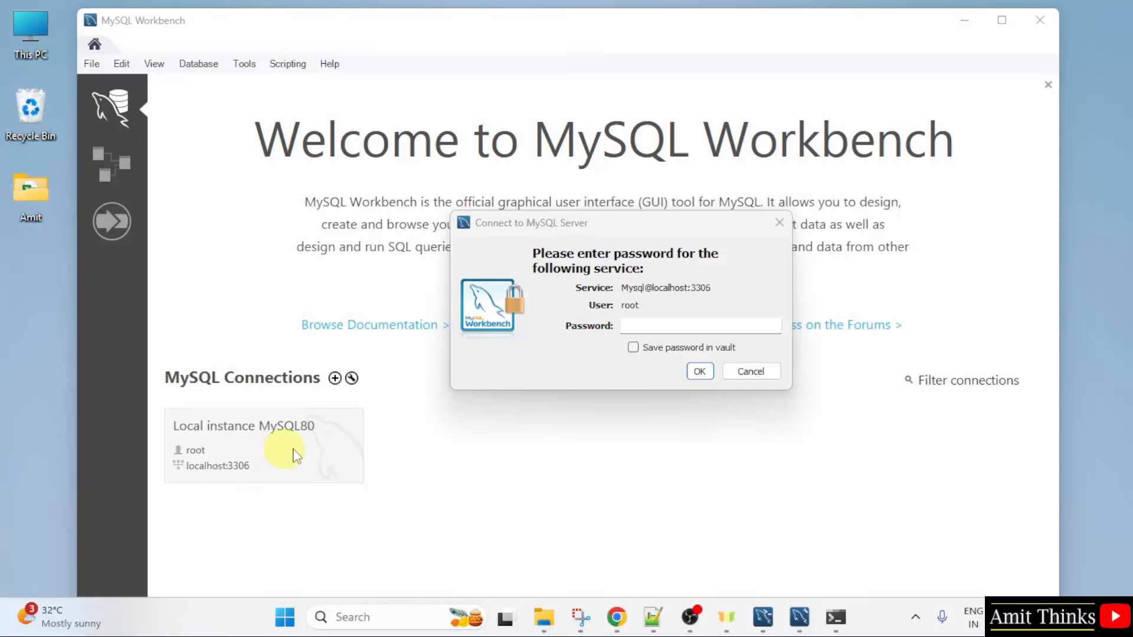
click(749, 330)
text(******)
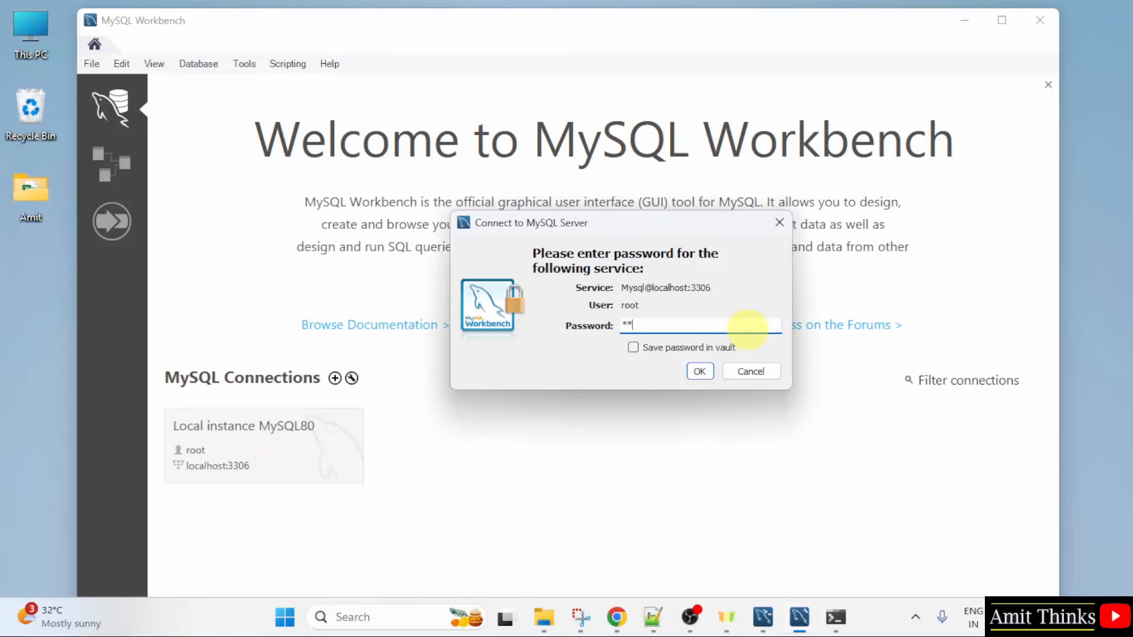
text(*****)
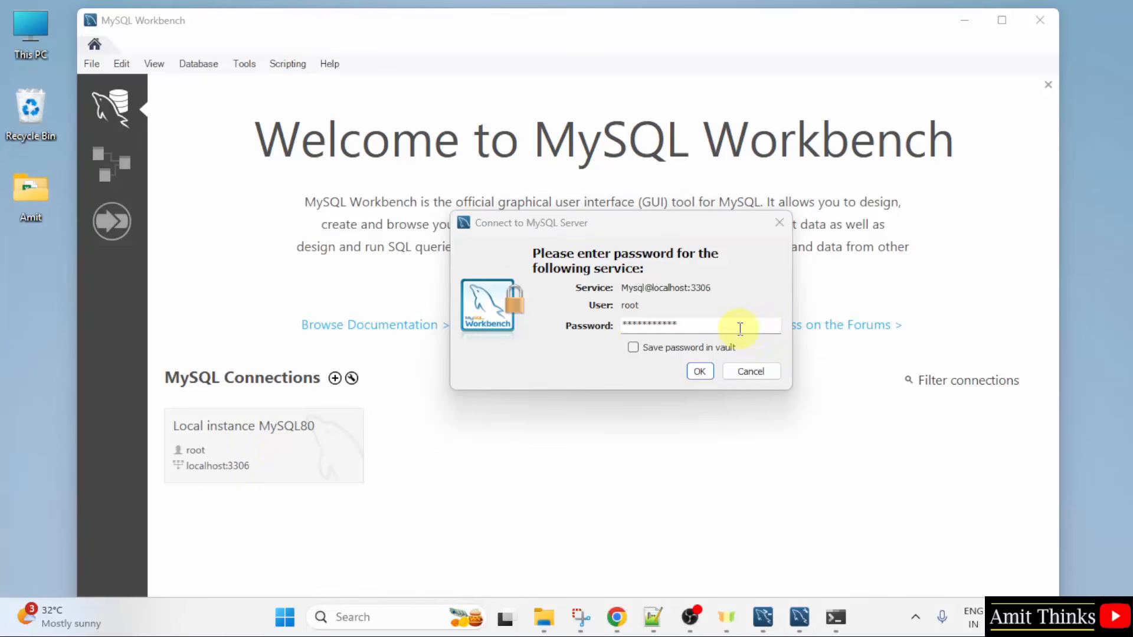
click(633, 348)
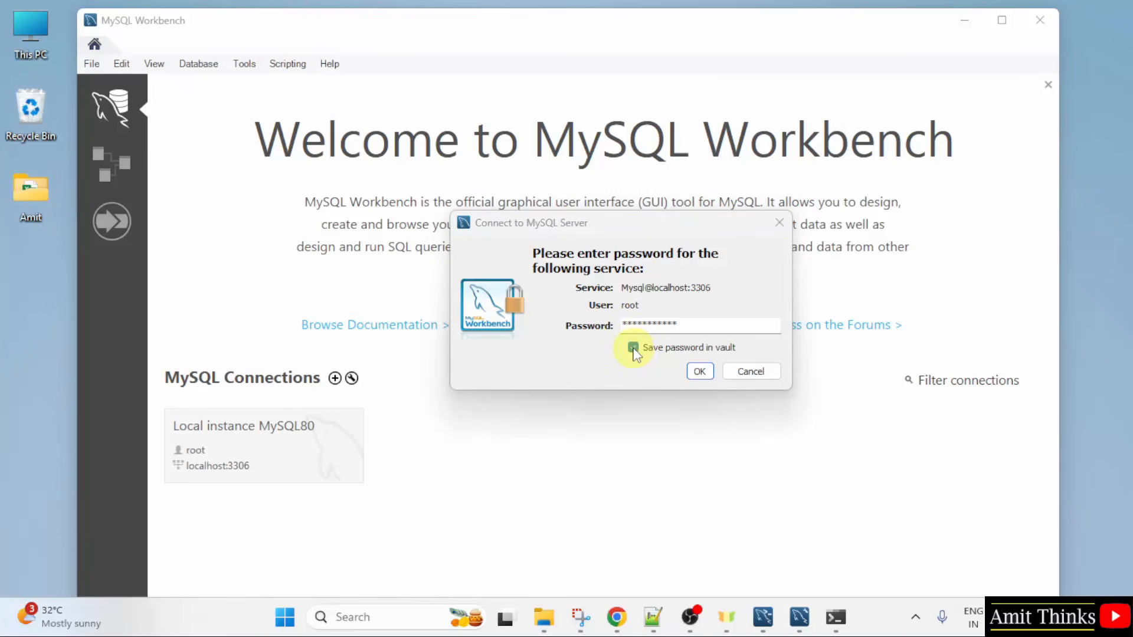
click(700, 371)
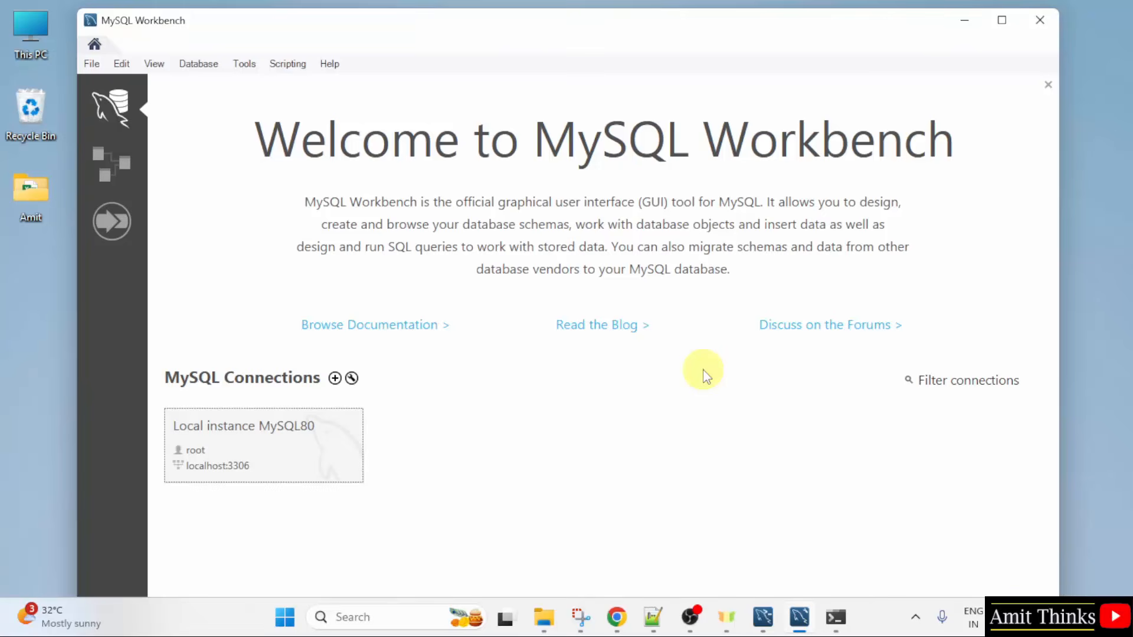